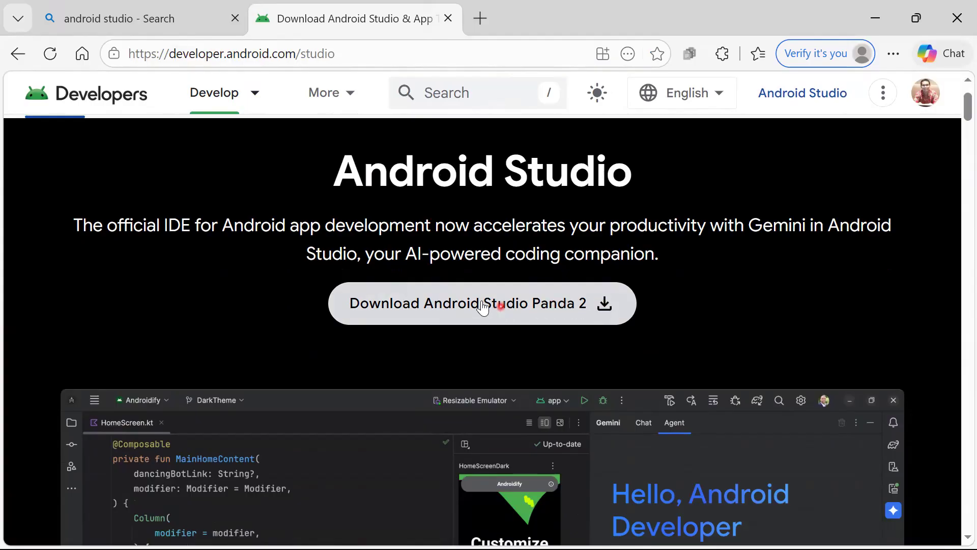
Step: Look through the new features and core features sections of the Android Studio download page
scroll(477, 304, down, 3)
scroll(477, 304, down, 9)
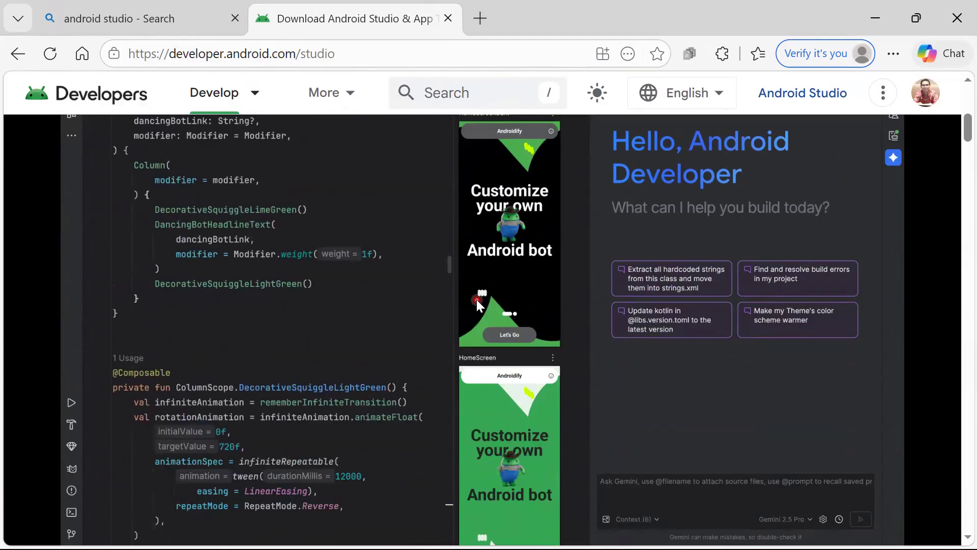
scroll(477, 300, down, 2)
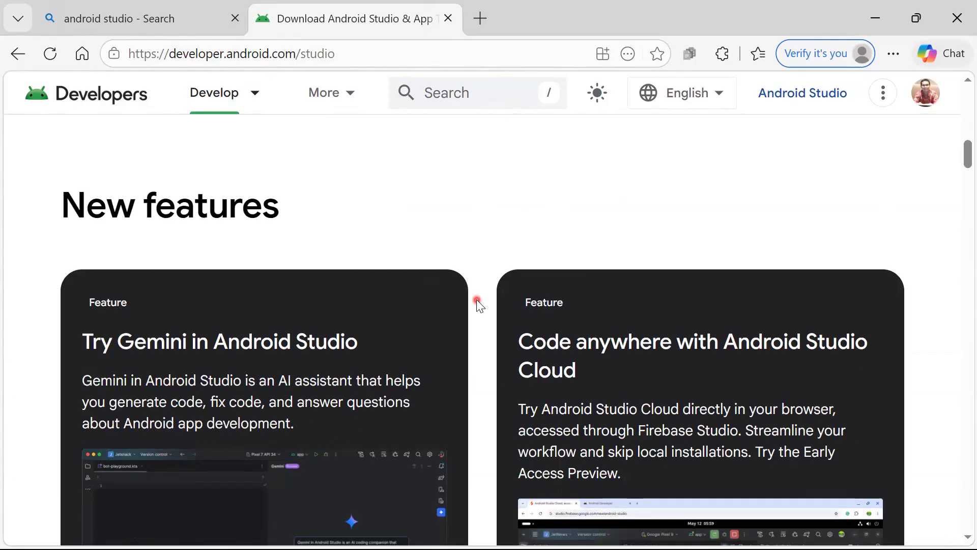
scroll(476, 300, down, 4)
scroll(476, 300, down, 5)
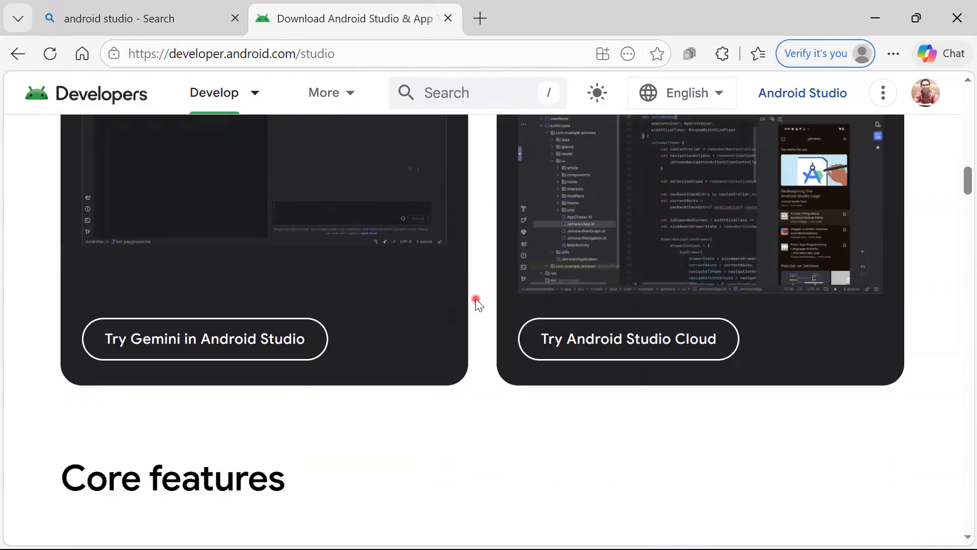
scroll(476, 300, down, 4)
scroll(475, 300, down, 4)
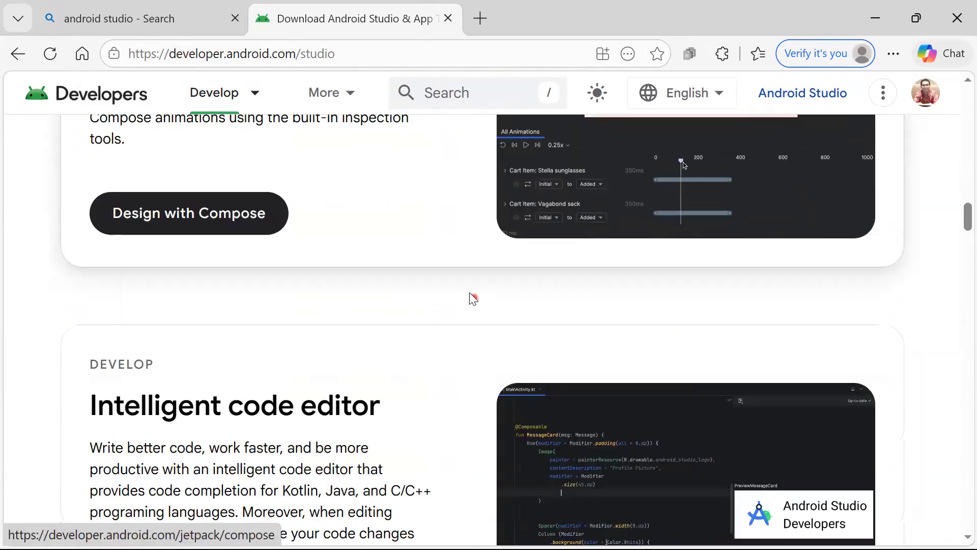
scroll(469, 294, down, 5)
scroll(469, 295, down, 5)
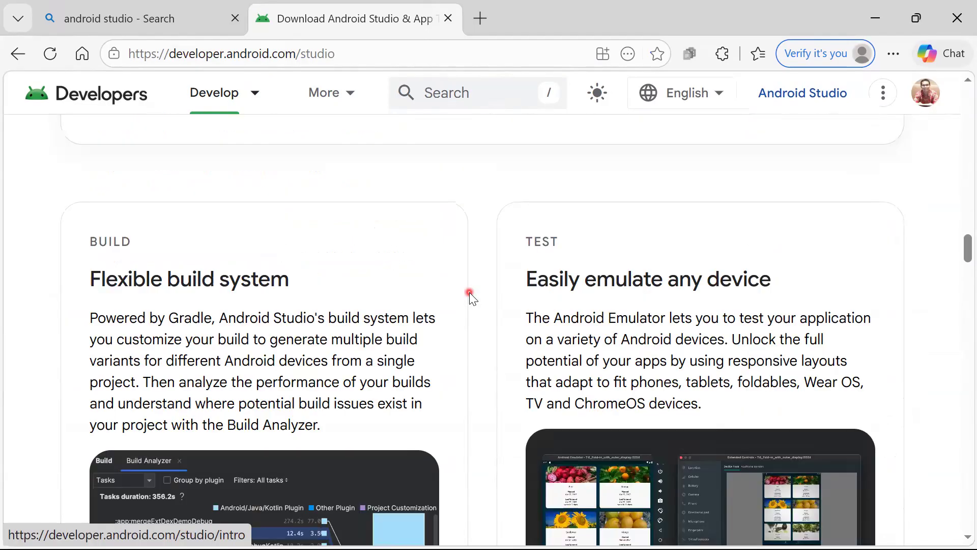
scroll(463, 289, down, 5)
scroll(457, 280, down, 5)
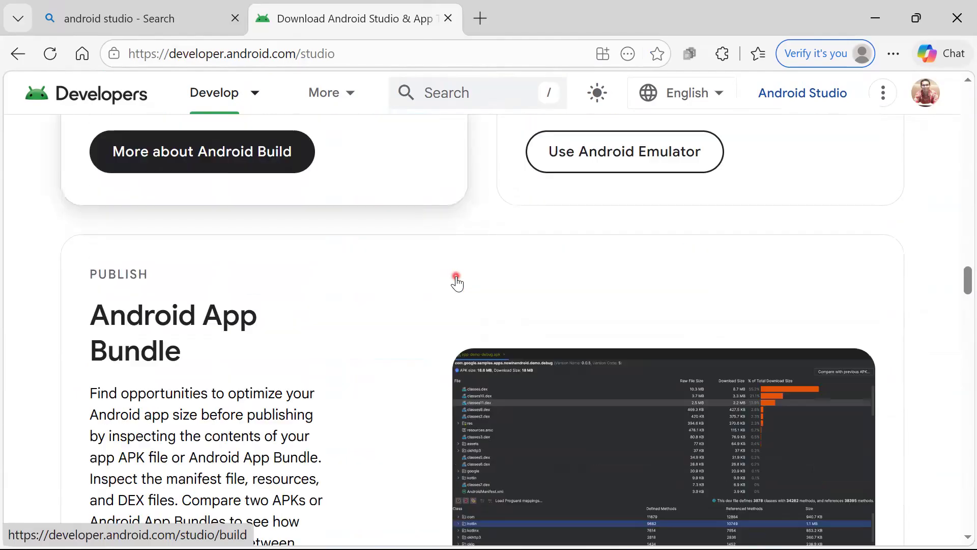
Step: Open the Install Android Studio guide from the Getting started section of the page
scroll(456, 279, down, 5)
scroll(431, 267, down, 7)
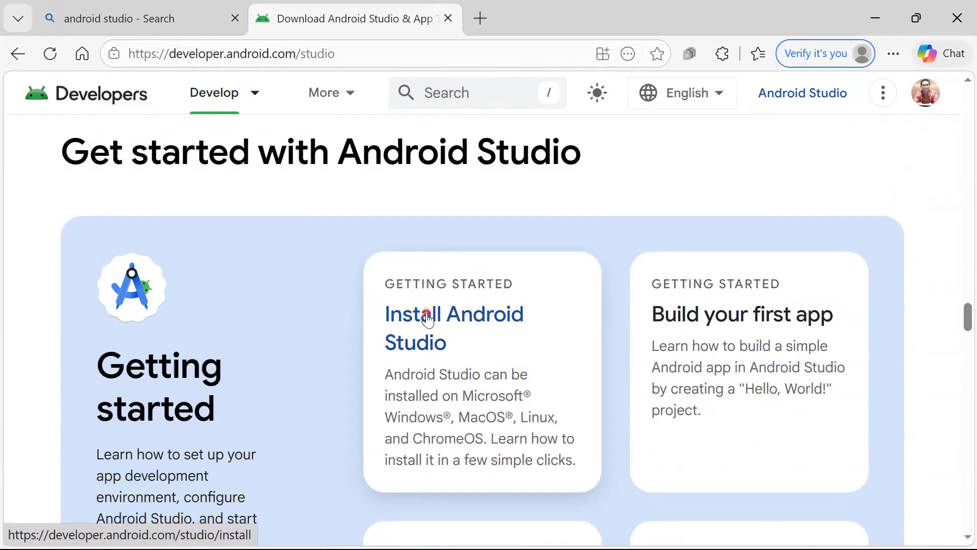
scroll(606, 186, down, 2)
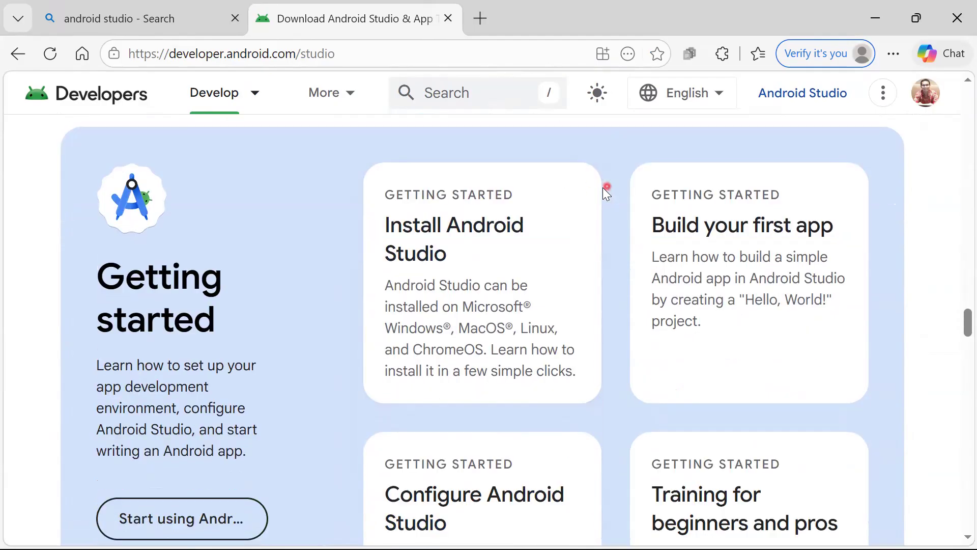
click(429, 232)
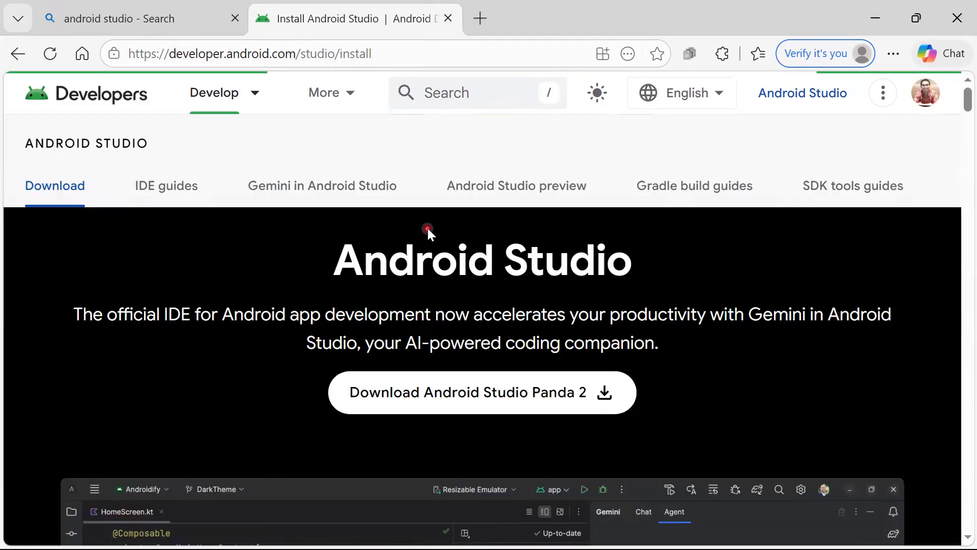
Step: Jump to the Windows section of the Install Android Studio guide
scroll(454, 255, down, 2)
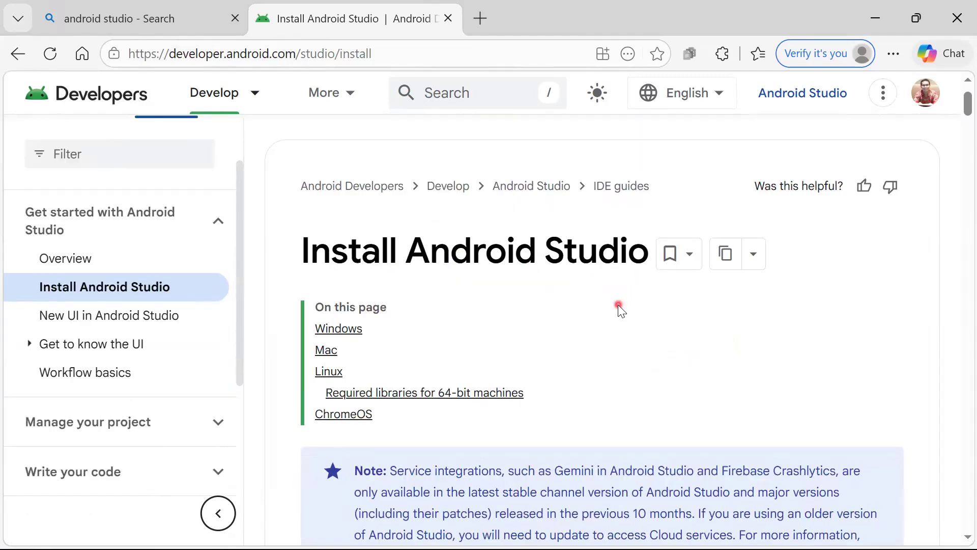
scroll(618, 304, down, 2)
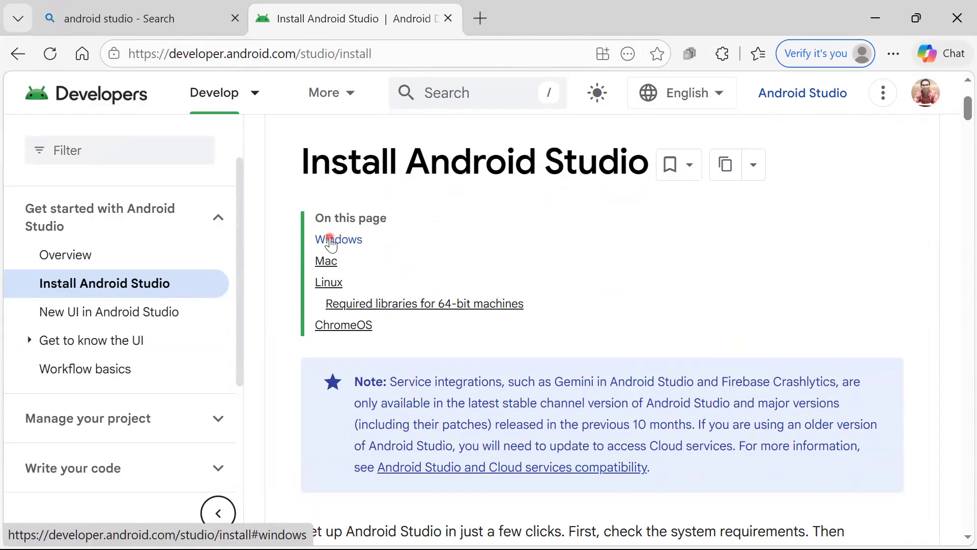
scroll(447, 253, down, 6)
scroll(447, 249, up, 6)
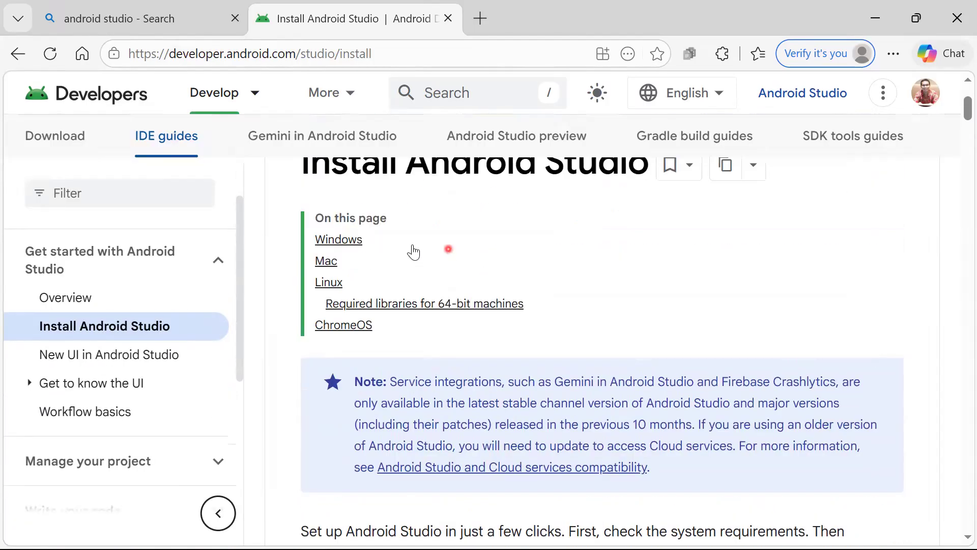
click(354, 334)
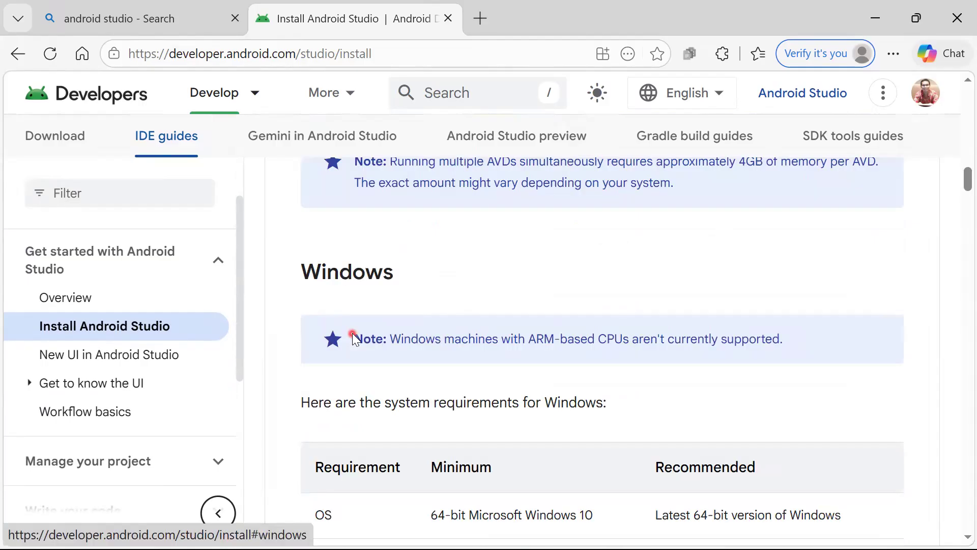
Step: Read the Windows system requirements and the EXE and Zip installation instructions in the guide
scroll(569, 246, down, 5)
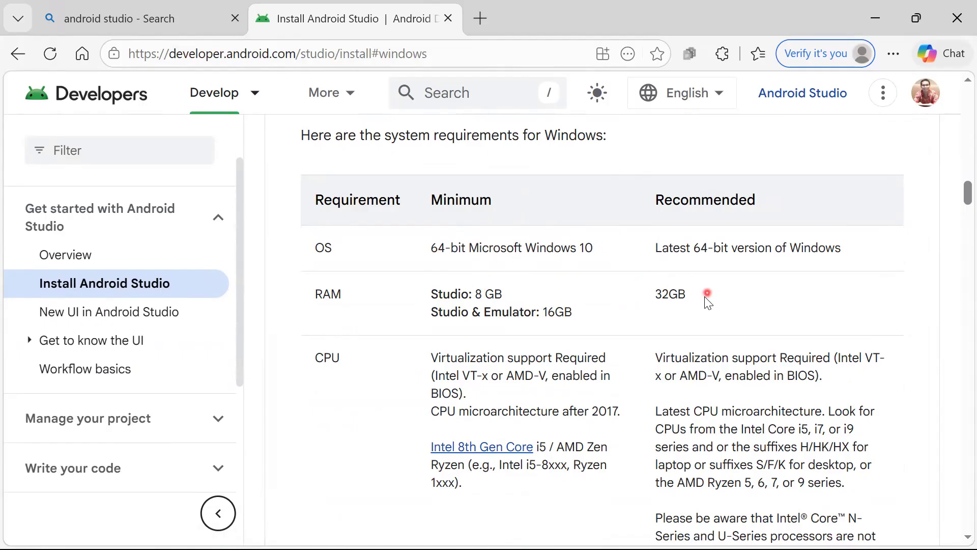
scroll(569, 294, down, 15)
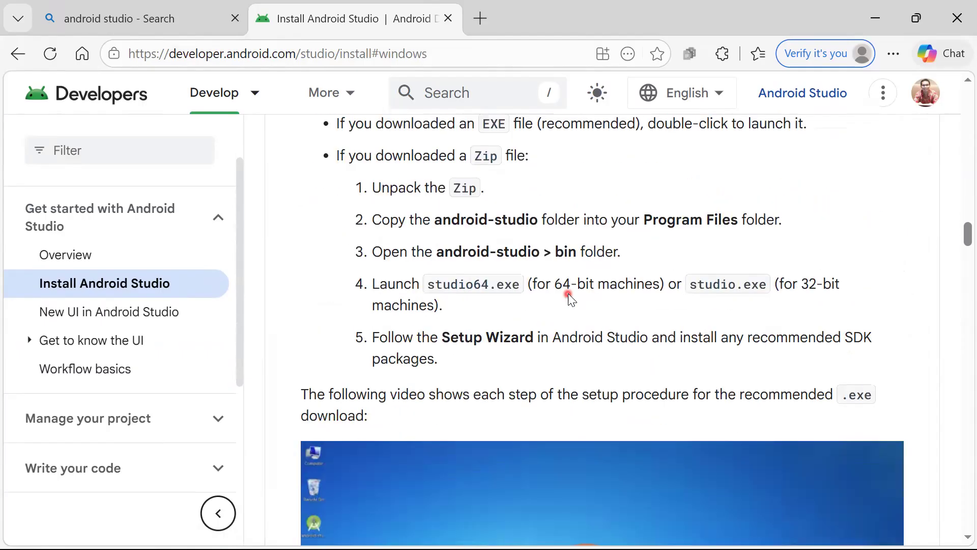
scroll(569, 296, down, 1)
Step: Play the Windows setup procedure video in full screen, and leave full screen when it ends
scroll(556, 255, down, 4)
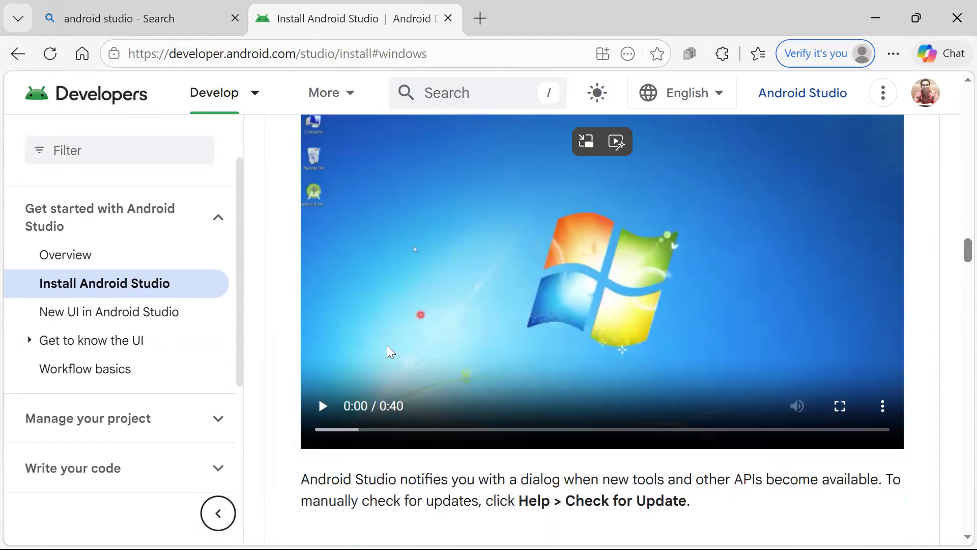
click(413, 298)
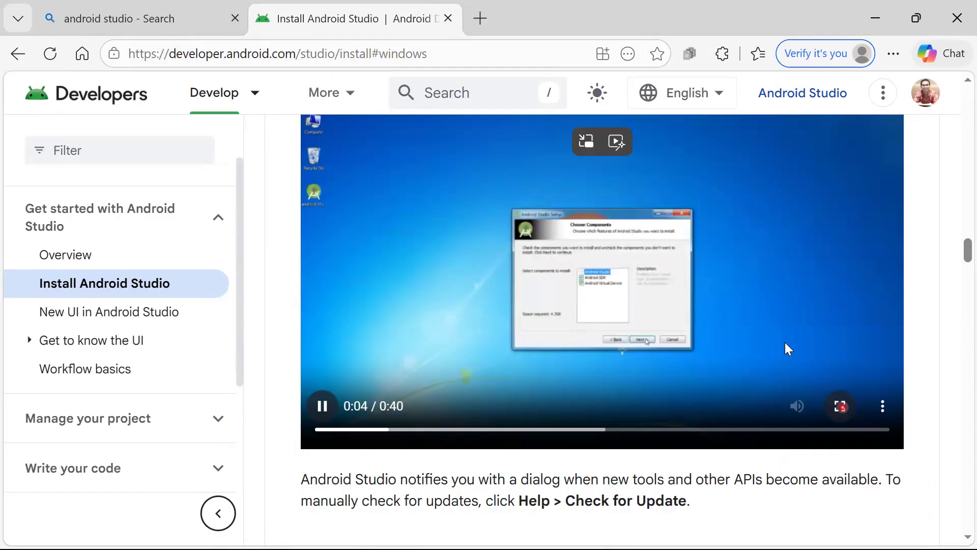
click(842, 407)
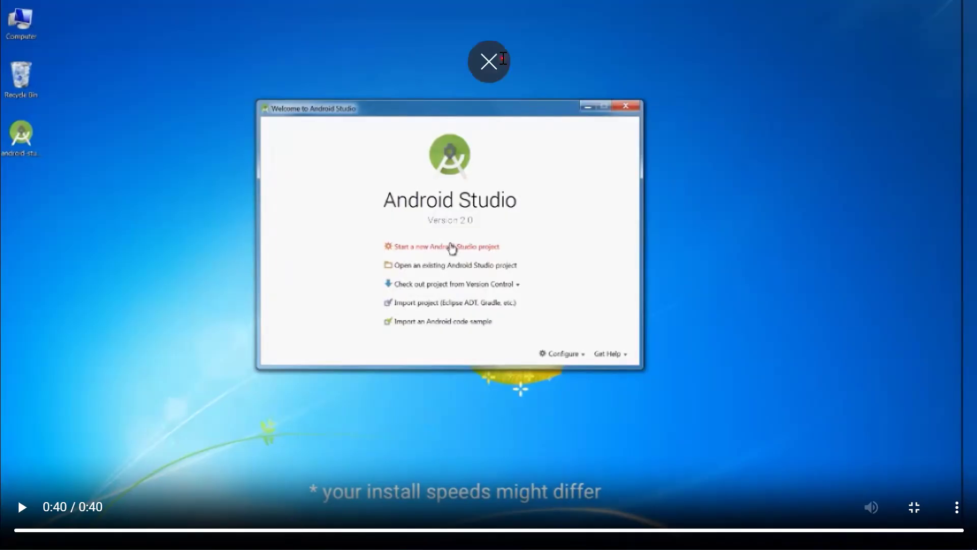
click(489, 61)
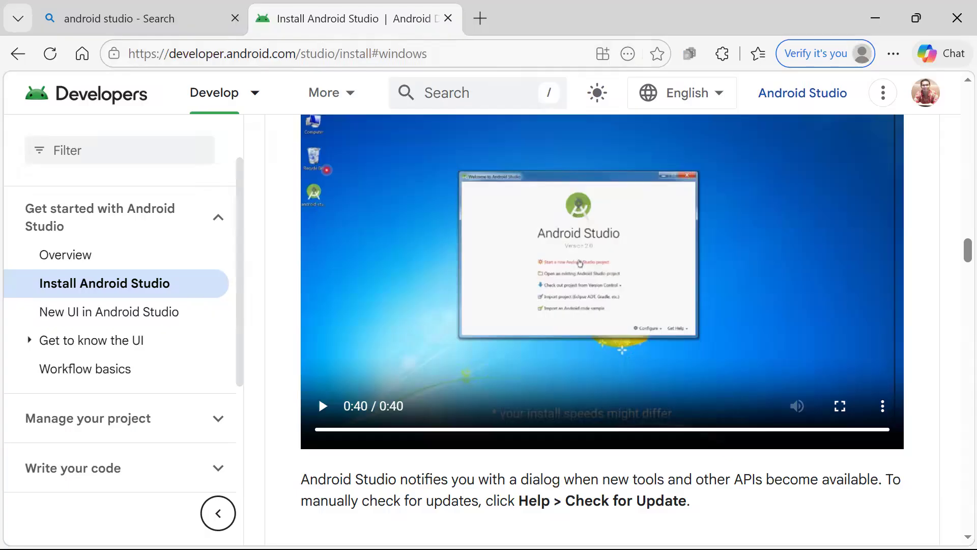
Step: Minimize the browser, search Windows for Android Studio and launch it as administrator
click(876, 18)
click(64, 532)
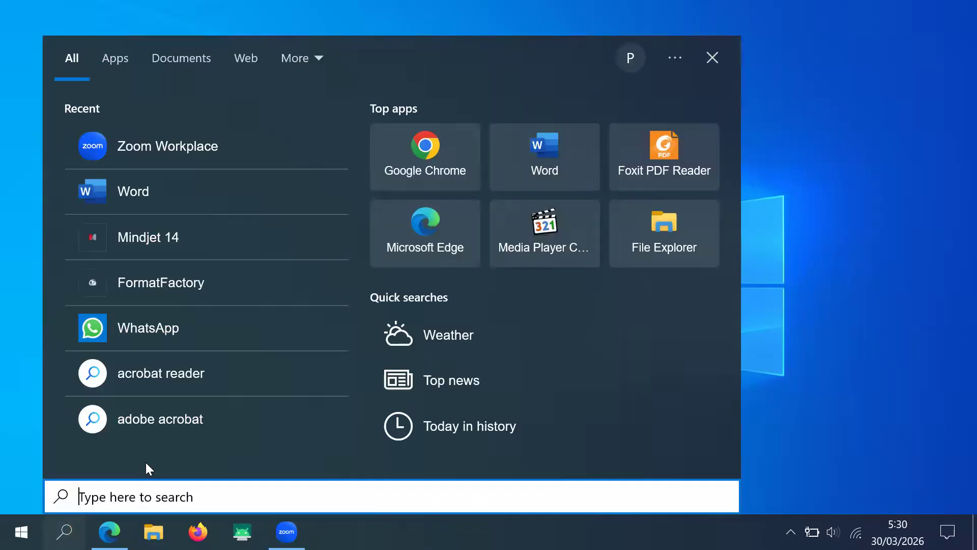
text(an)
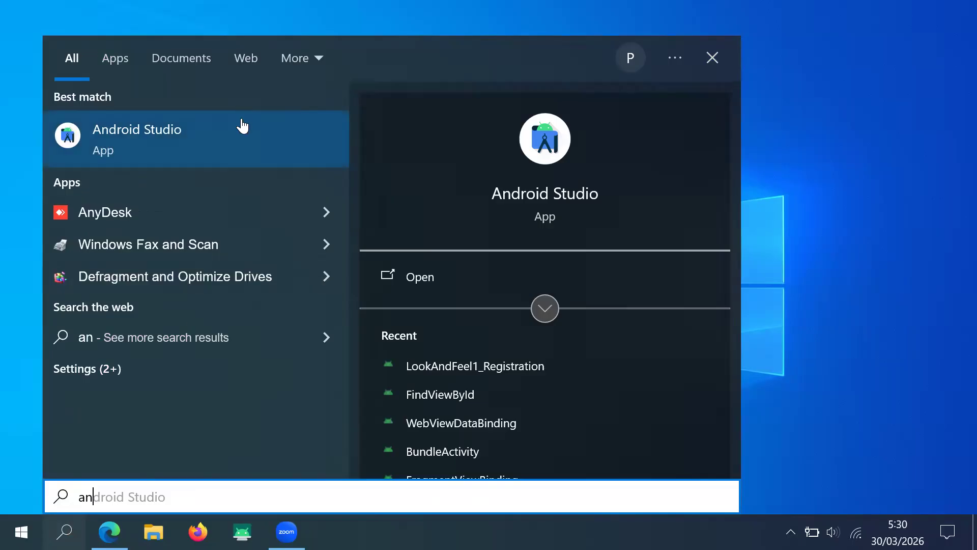
right_click(241, 124)
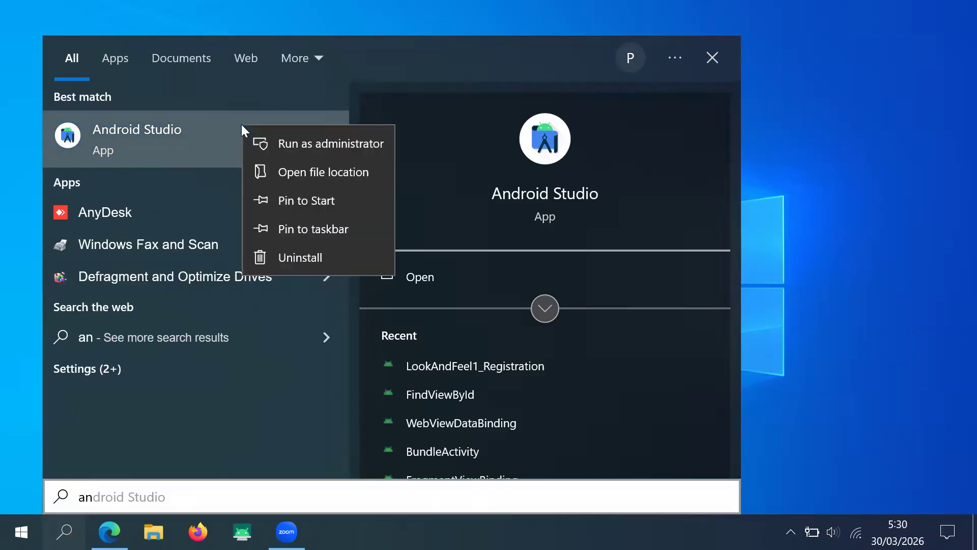
click(318, 144)
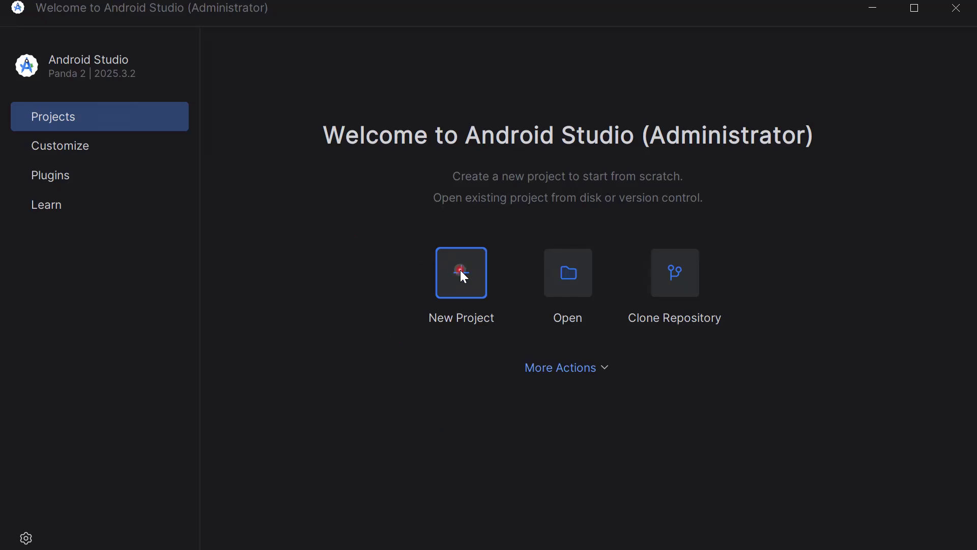
Step: Start a new phone and tablet project from the Empty Views Activity template and proceed to its settings
click(462, 296)
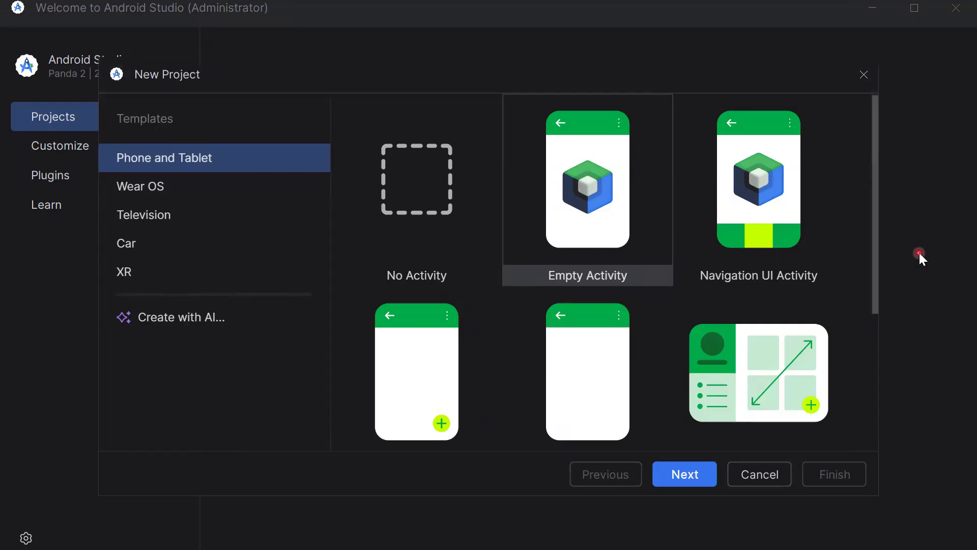
scroll(617, 347, down, 3)
scroll(616, 344, down, 1)
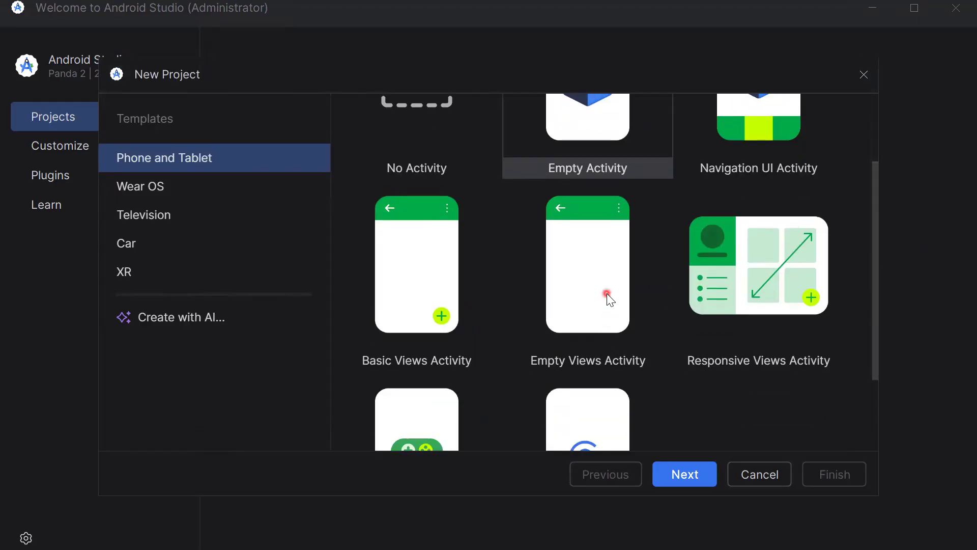
click(595, 266)
scroll(595, 267, down, 3)
click(701, 475)
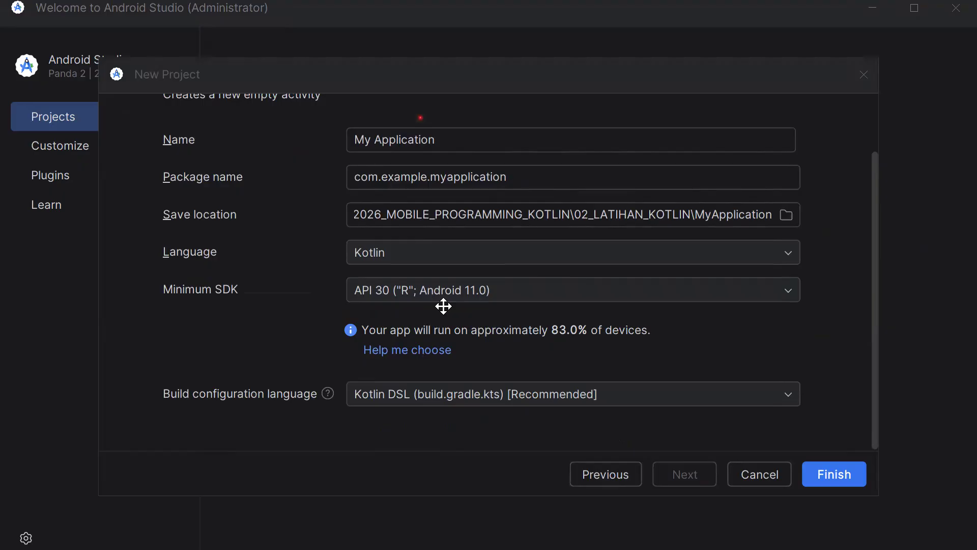
Step: Name the project Hello, choose Kotlin as its language and create the project
click(471, 139)
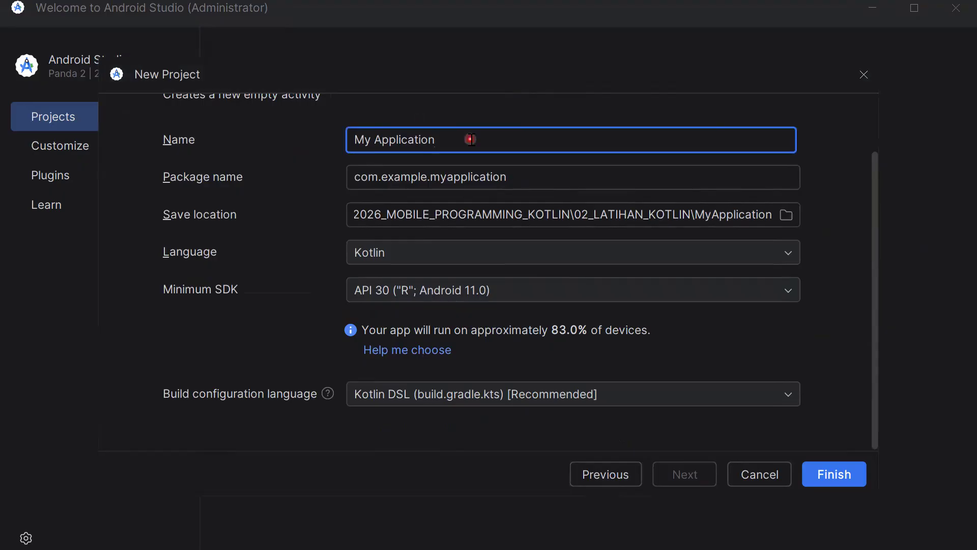
key(ctrl+a)
text(Hello)
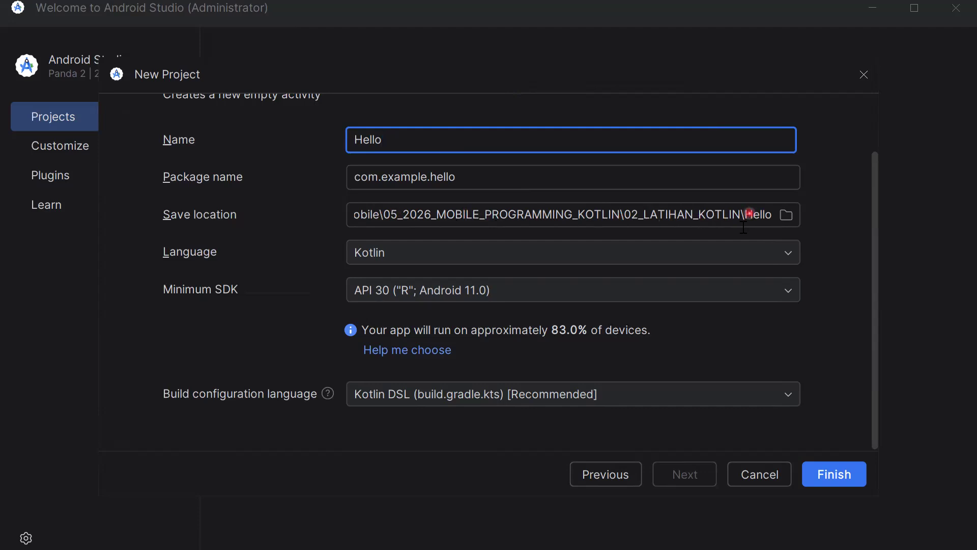
click(723, 248)
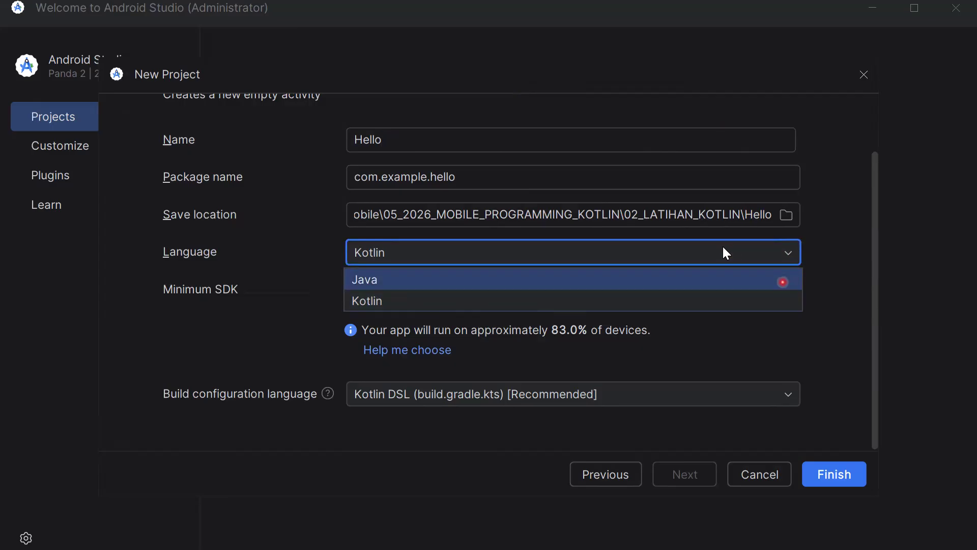
click(716, 302)
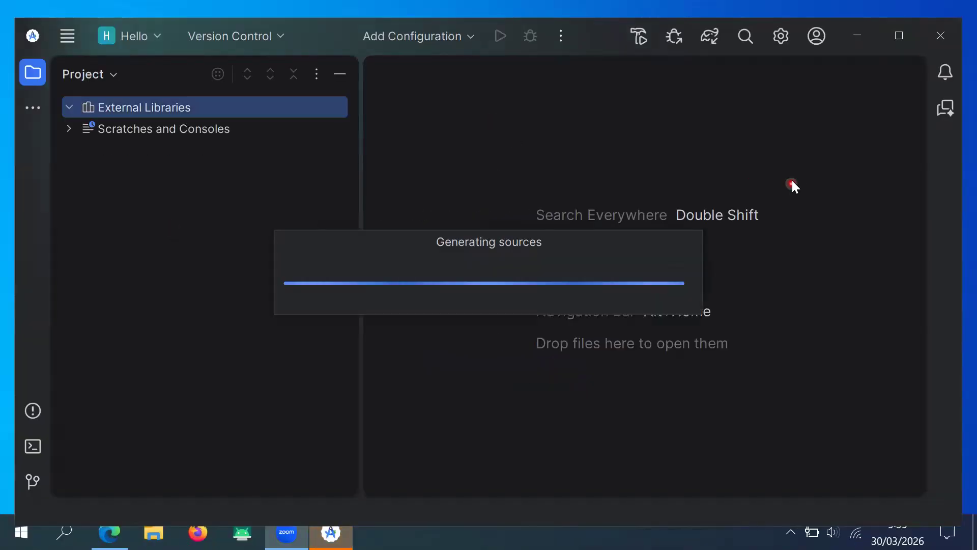
Step: Maximize the Hello project window and dismiss the Microsoft Defender notification
click(903, 34)
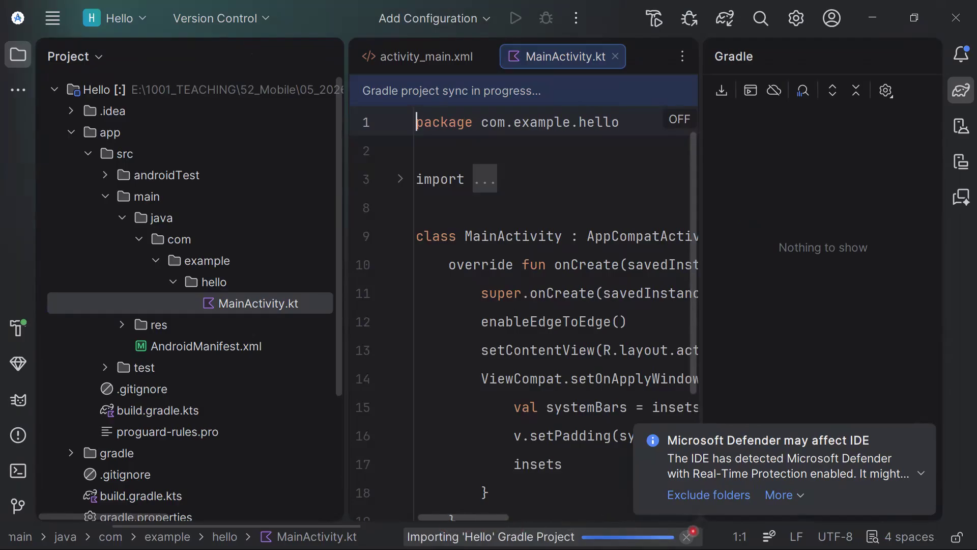
click(921, 438)
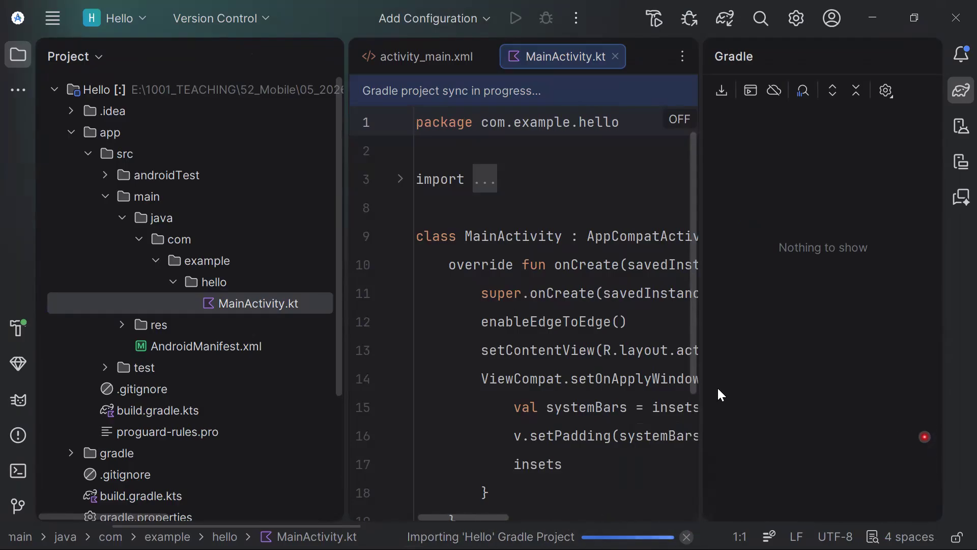
Step: Narrow the project and Gradle panes to widen the code editor, and expand the app folder in the project tree
drag(342, 291, 324, 295)
drag(701, 316, 728, 318)
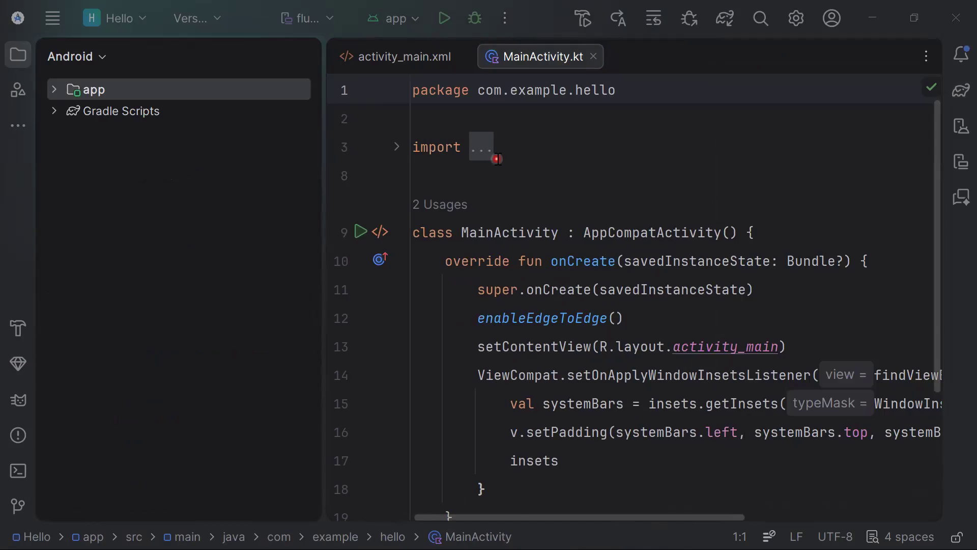
drag(322, 186, 259, 187)
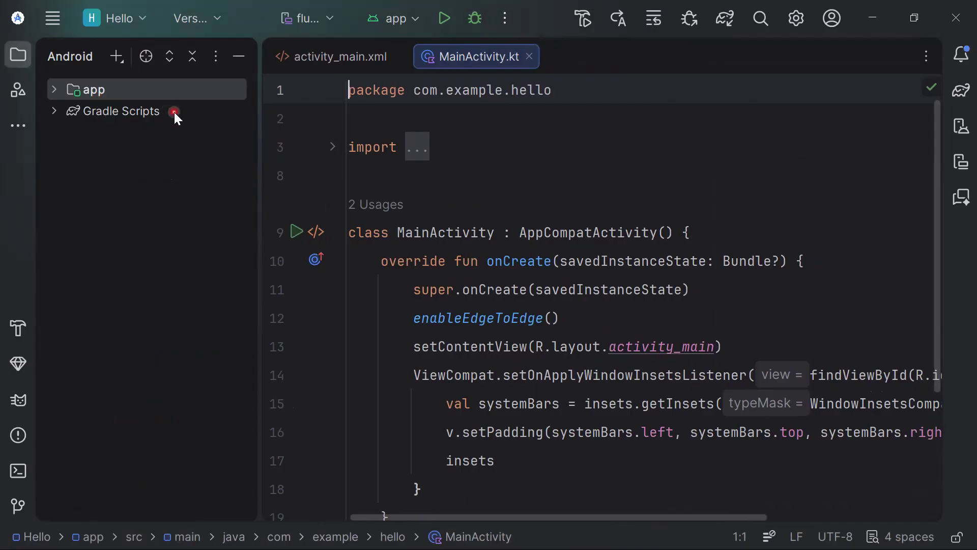
click(56, 91)
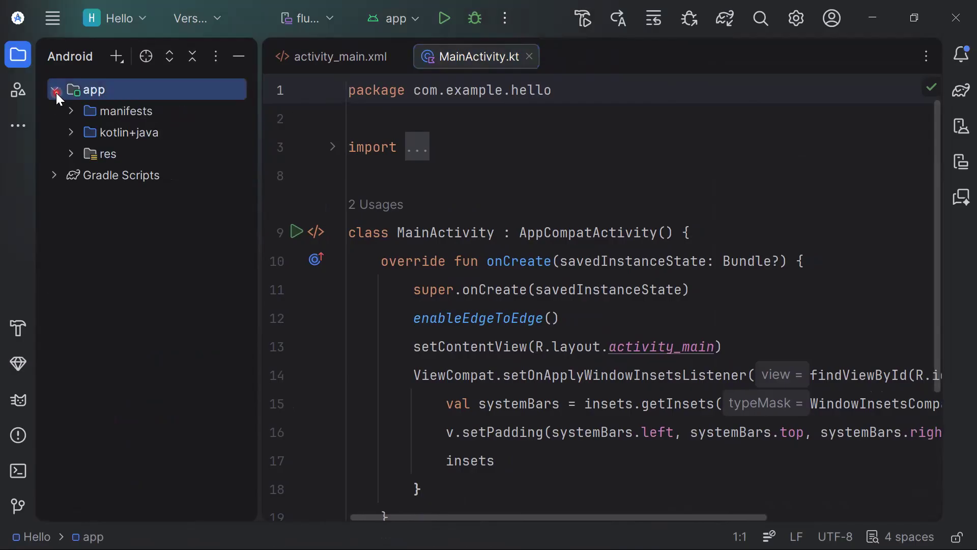
Step: Expand the manifests, kotlin+java, res and Gradle Scripts nodes in the project tree, and view activity_main.xml before returning to MainActivity.kt
click(74, 115)
click(71, 155)
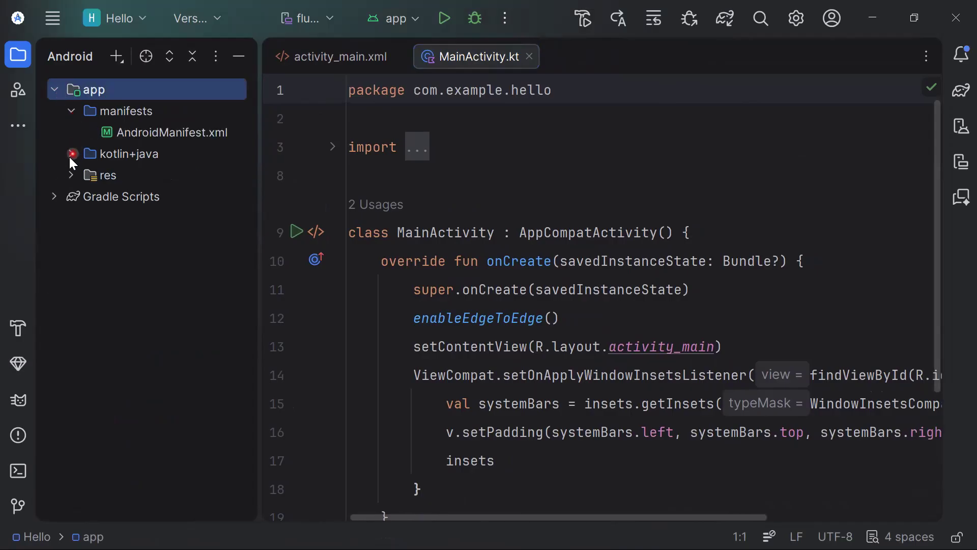
click(72, 238)
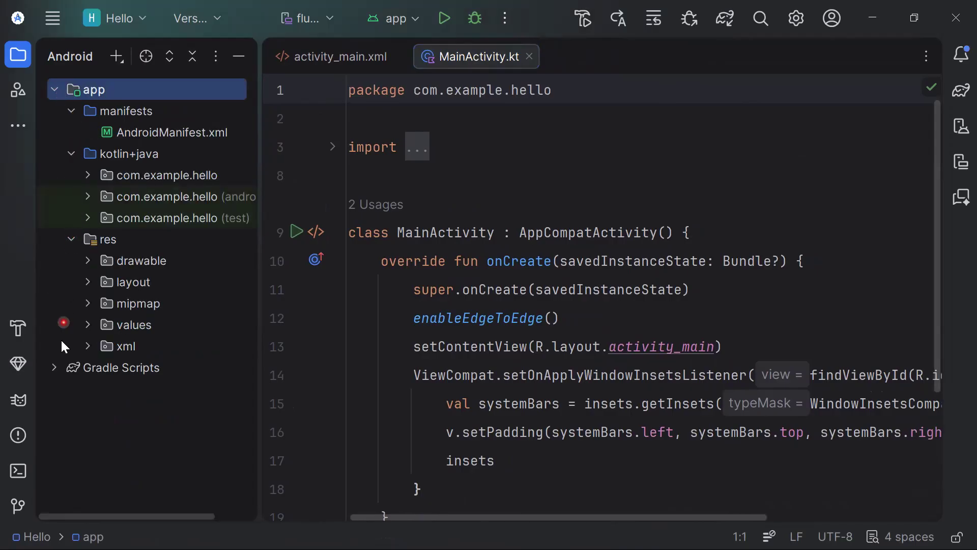
click(56, 368)
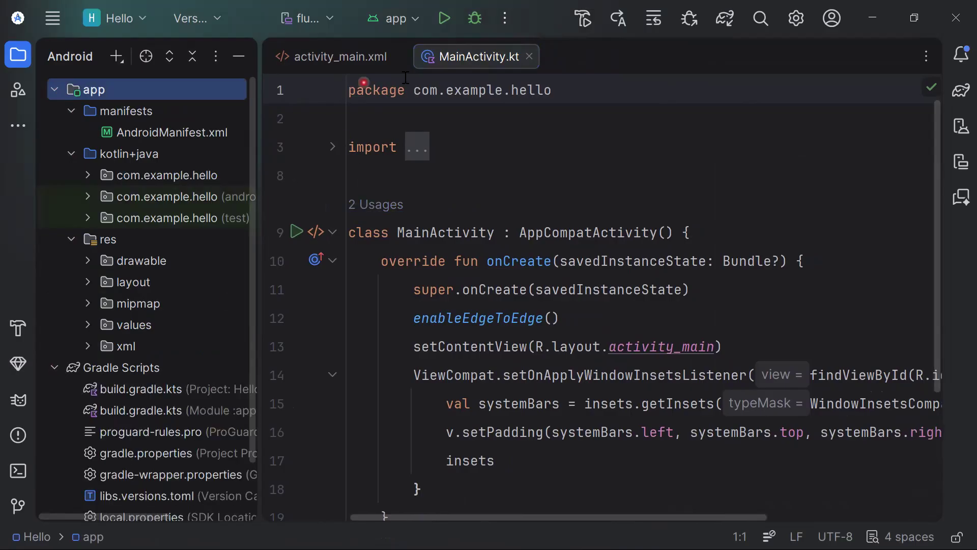
click(347, 59)
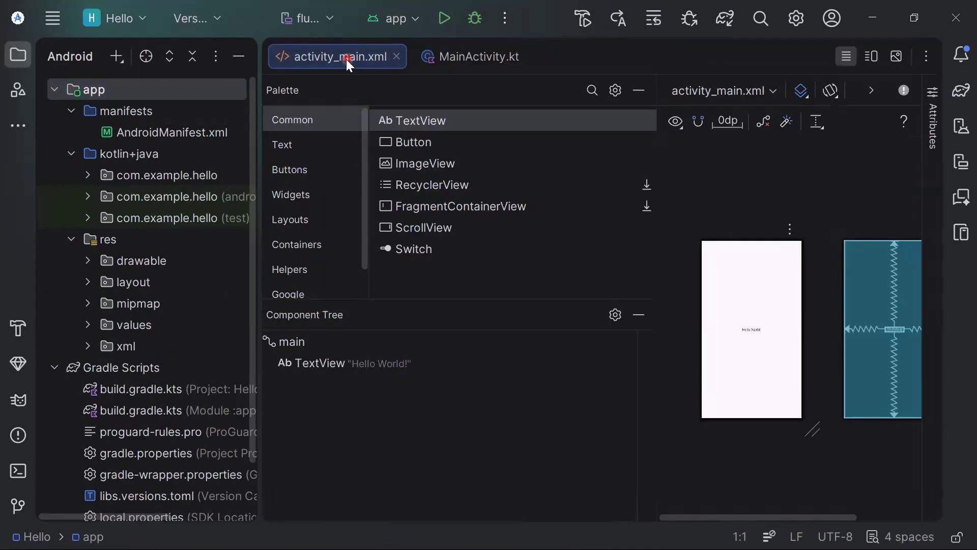
click(467, 56)
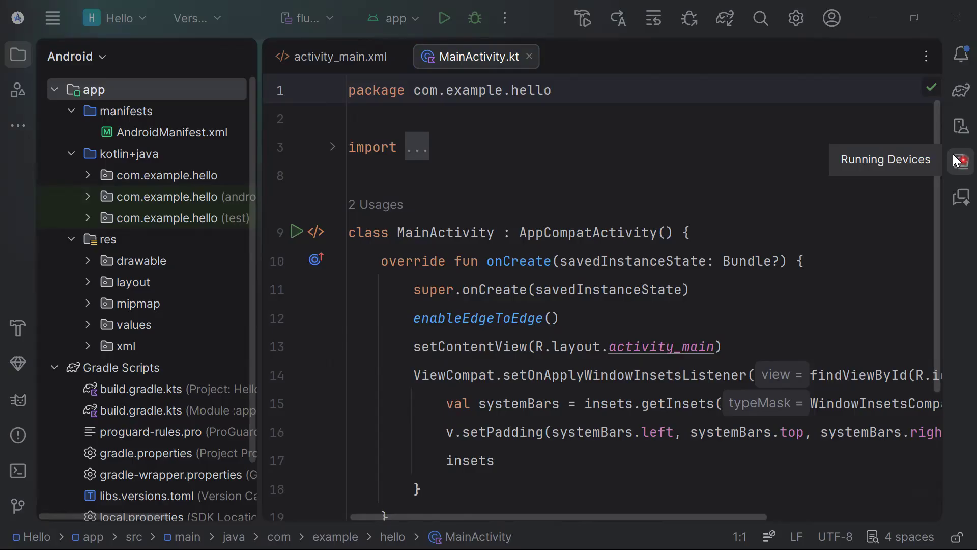
Step: Show the Device Manager, examine the phone profiles offered for a new virtual device without creating one, and narrow the Device Manager pane
click(960, 126)
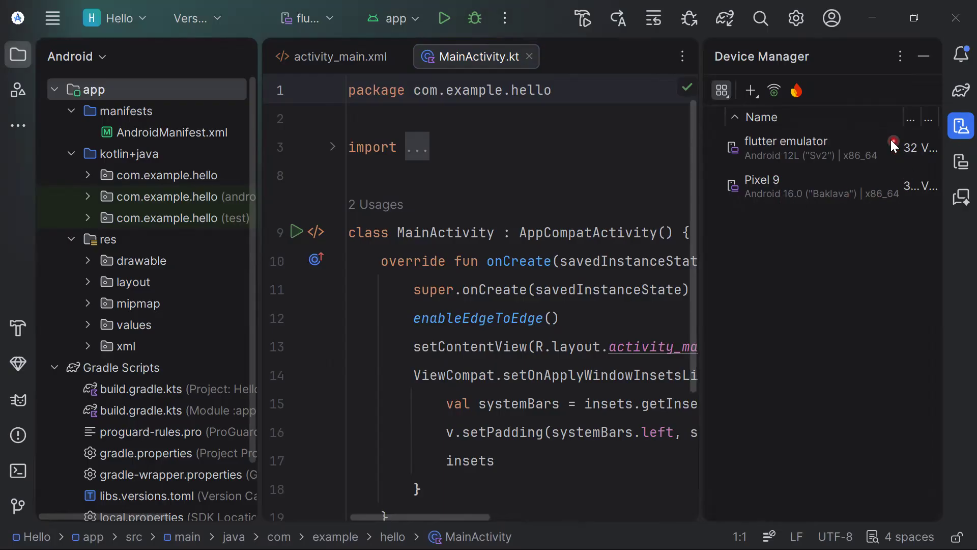
click(751, 91)
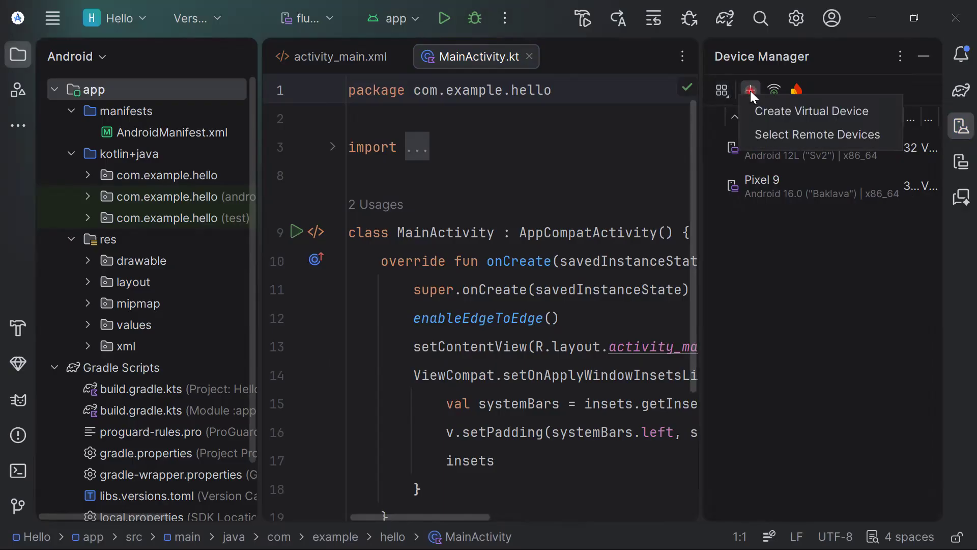
click(777, 113)
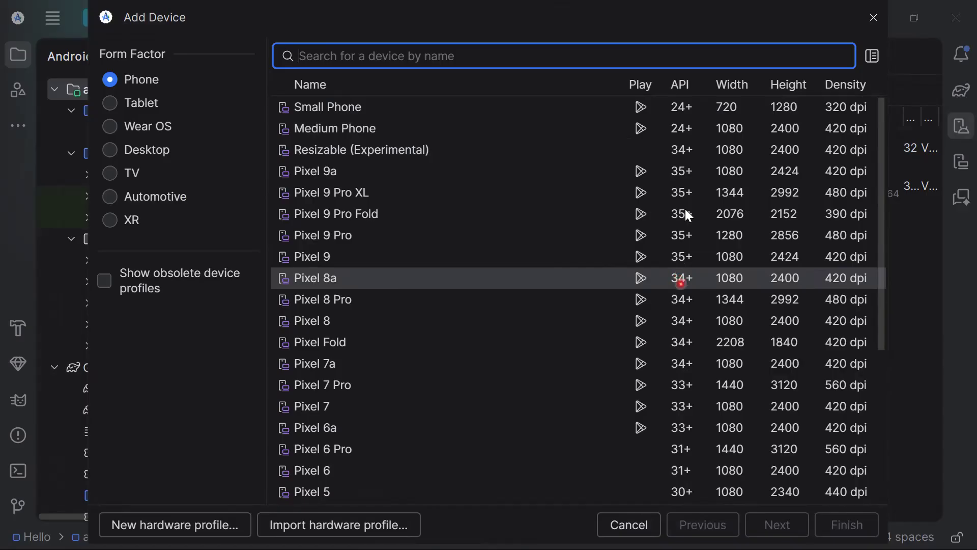
click(636, 522)
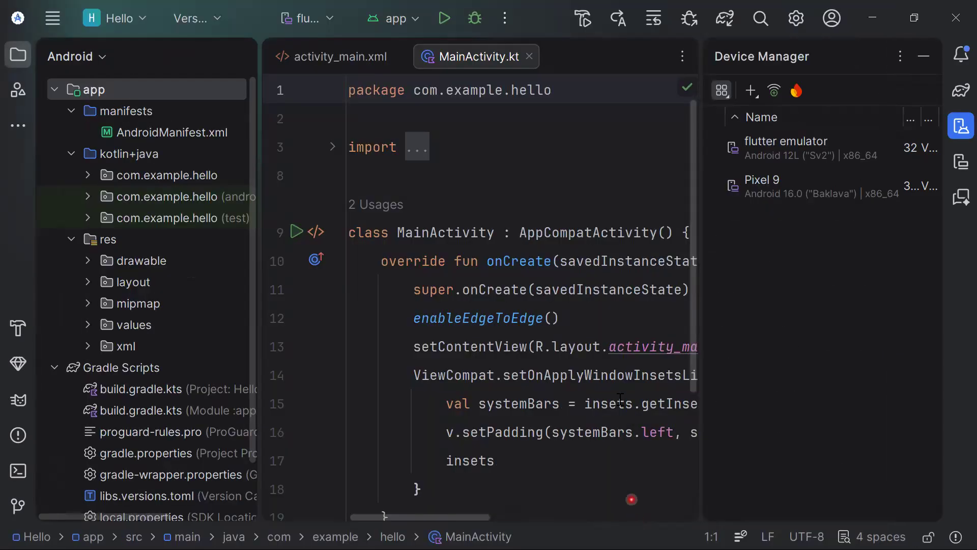
drag(700, 229, 739, 235)
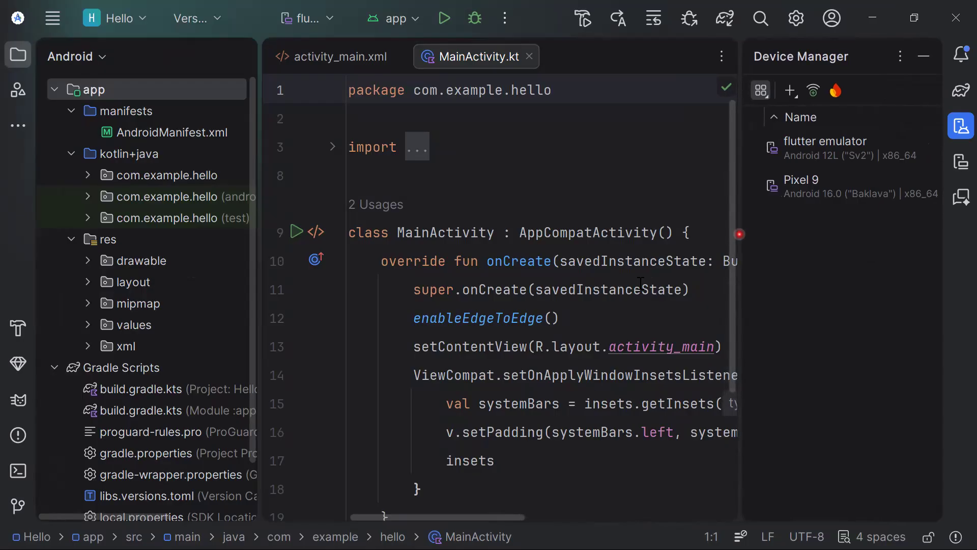
Step: View the Pair Devices Using Wi-Fi dialog from the device selector and close it again
click(338, 20)
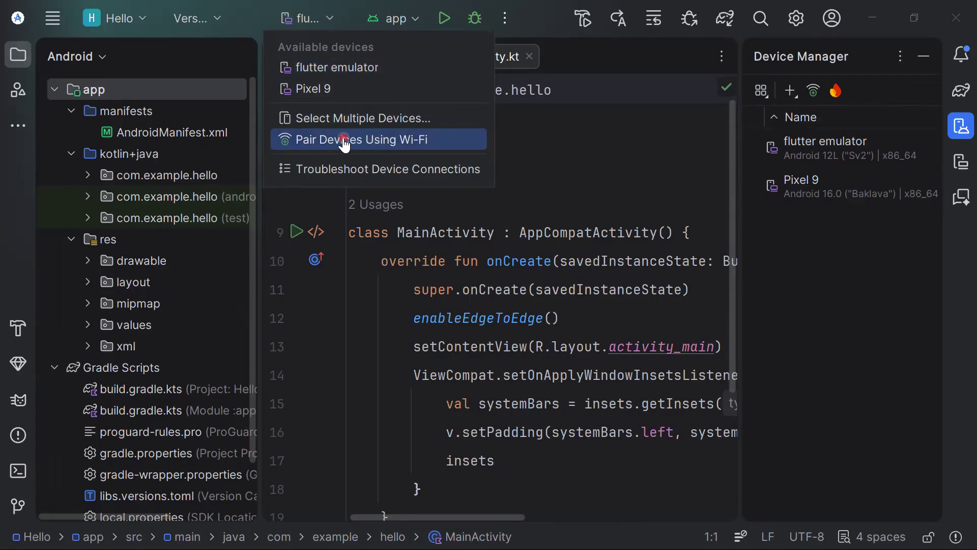
click(374, 141)
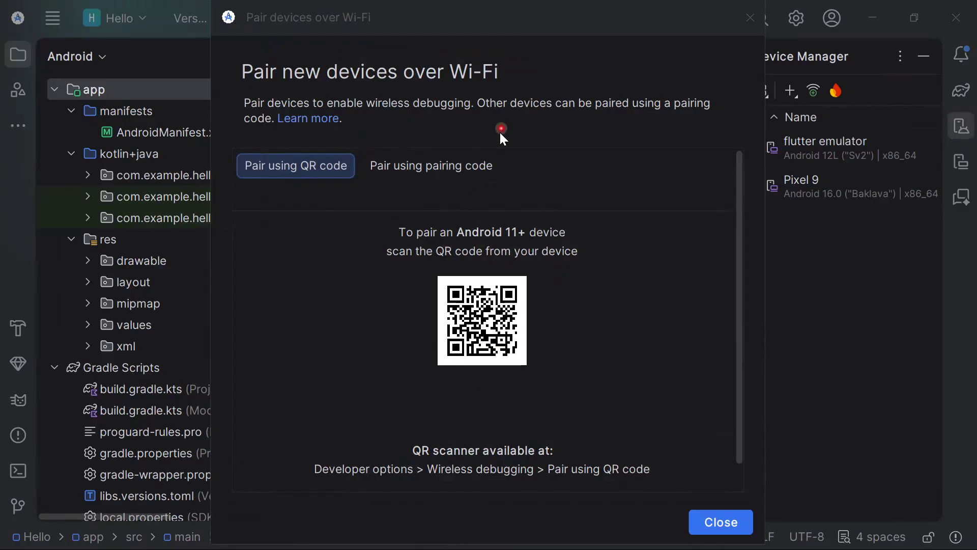
key(Escape)
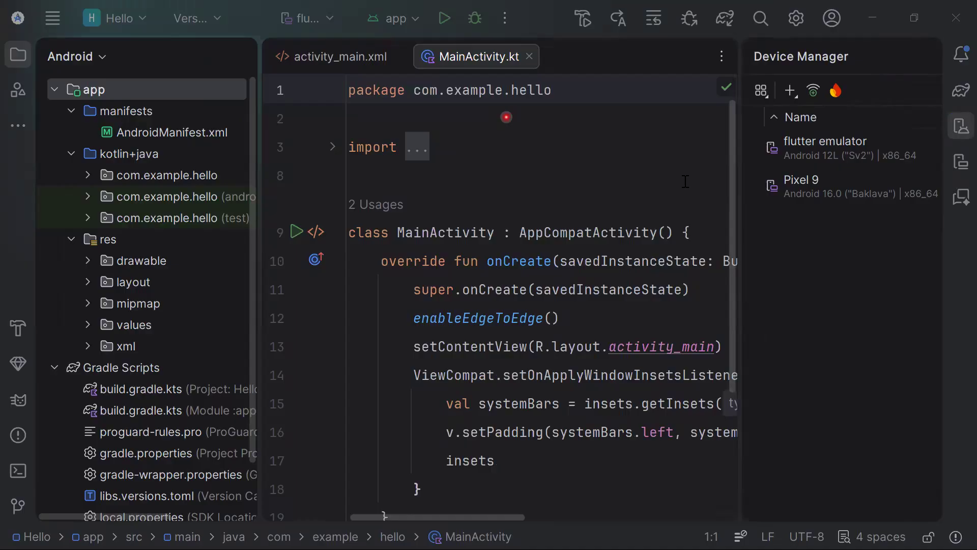
click(960, 162)
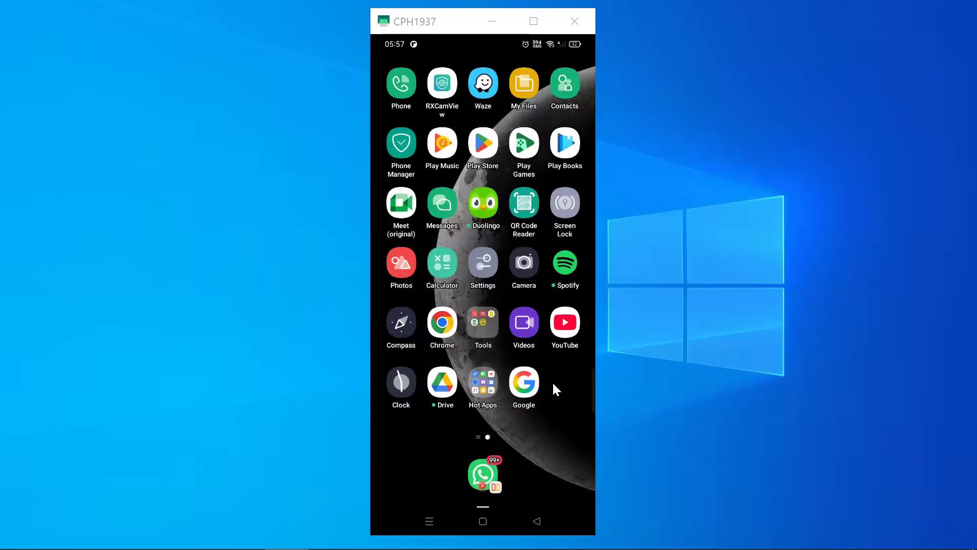
Step: On the mirrored phone, open Settings, search for "setting" and go to Additional settings
key(alt+n)
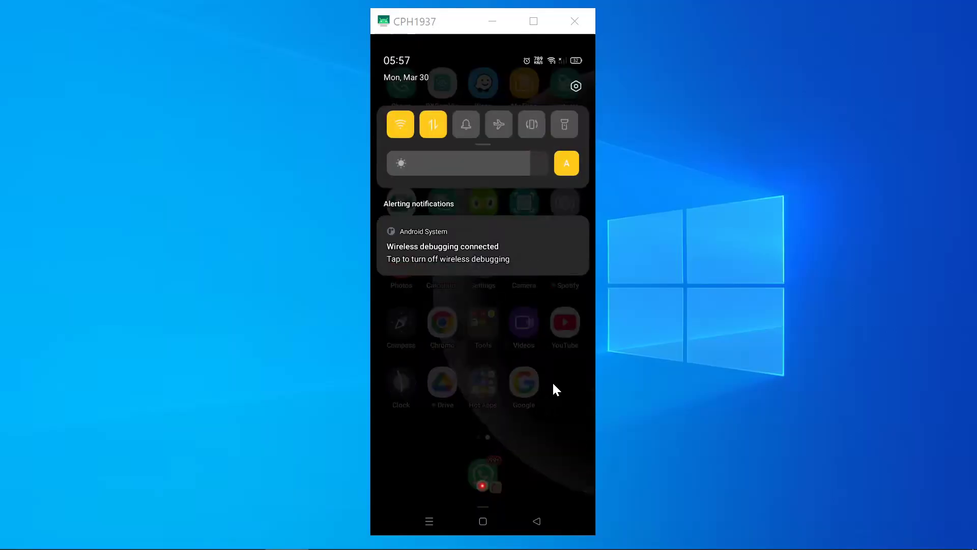
click(576, 86)
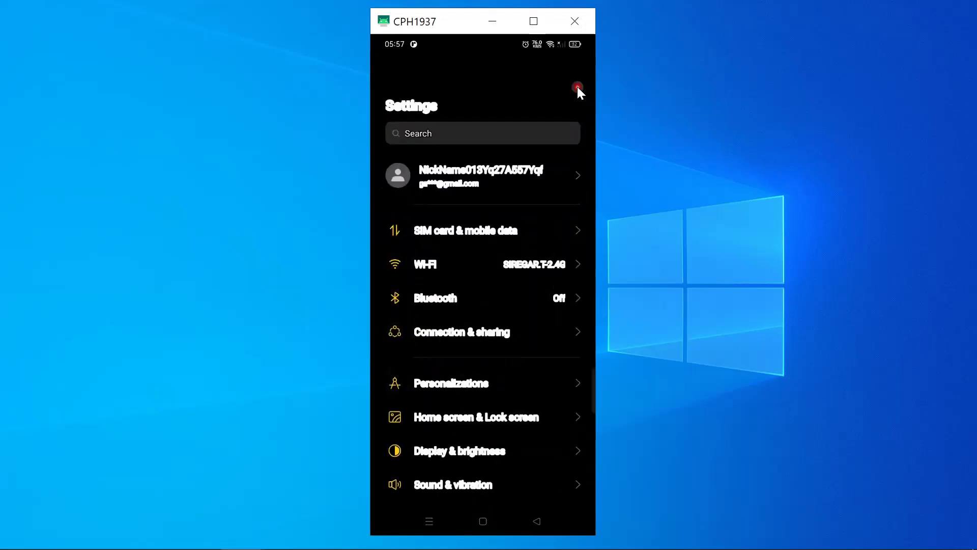
click(500, 130)
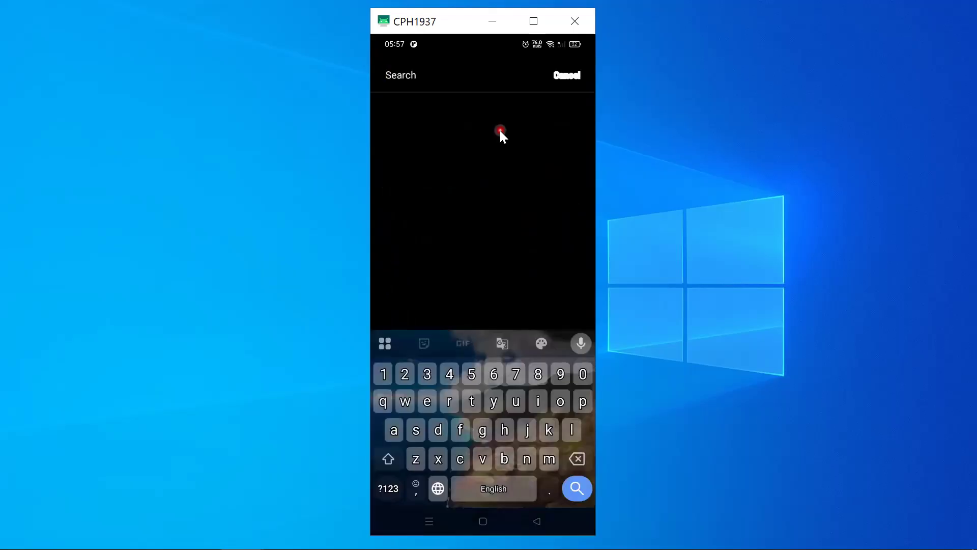
text(se)
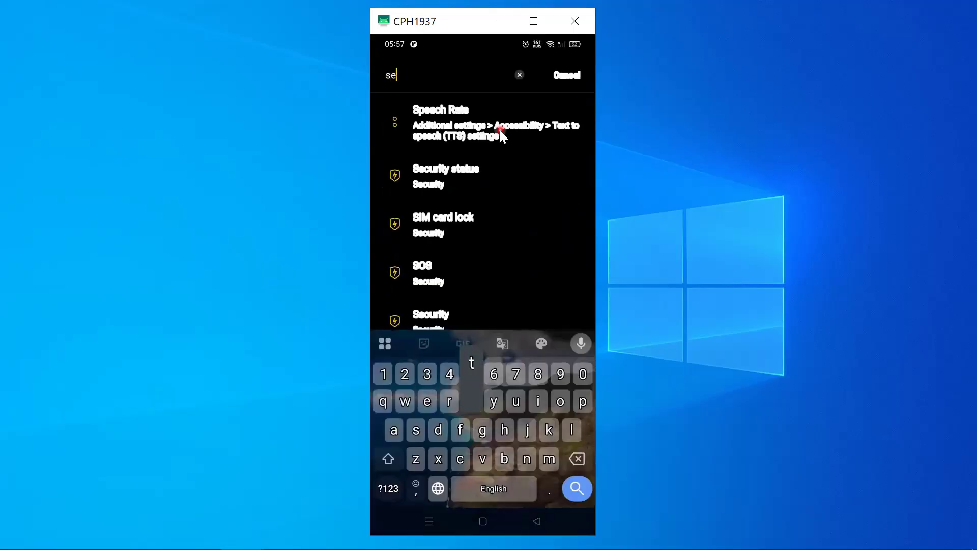
text(tting)
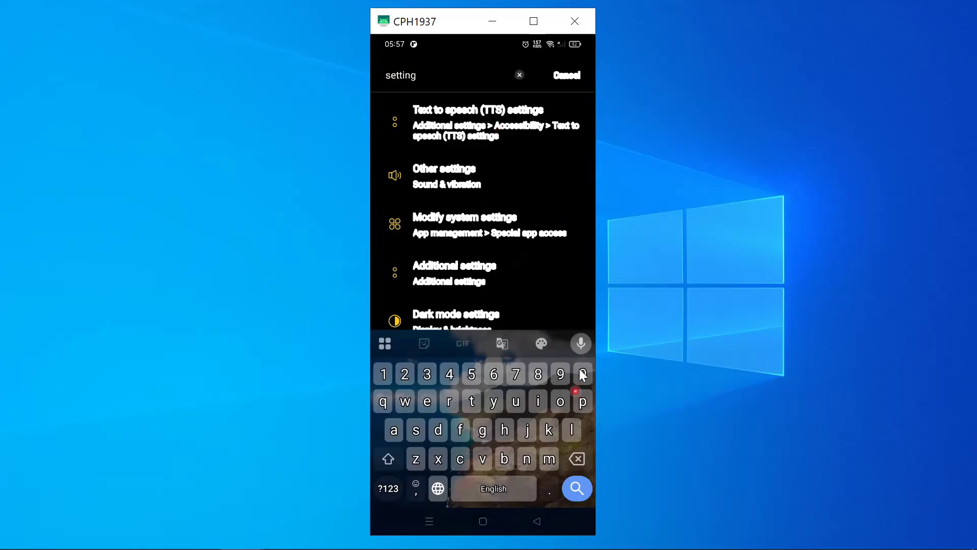
click(577, 486)
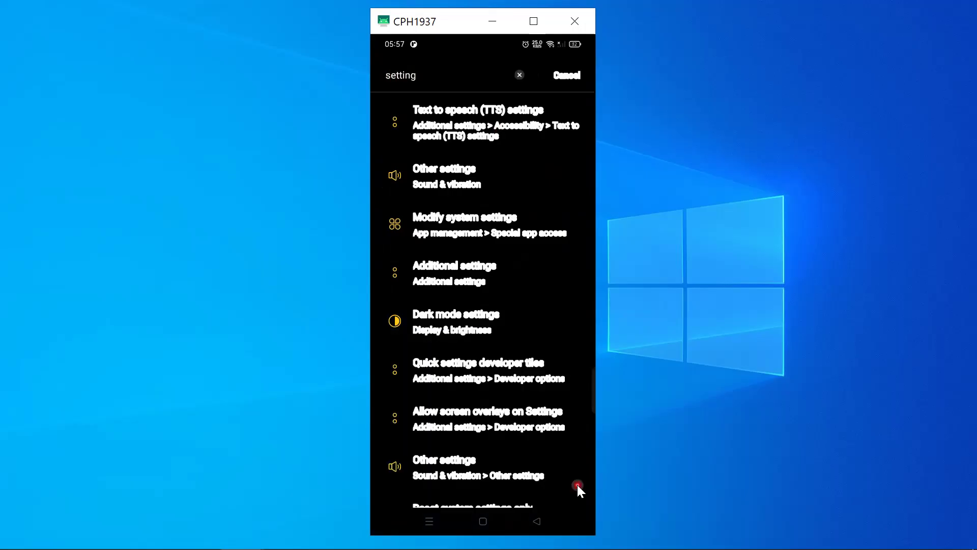
click(443, 267)
click(455, 272)
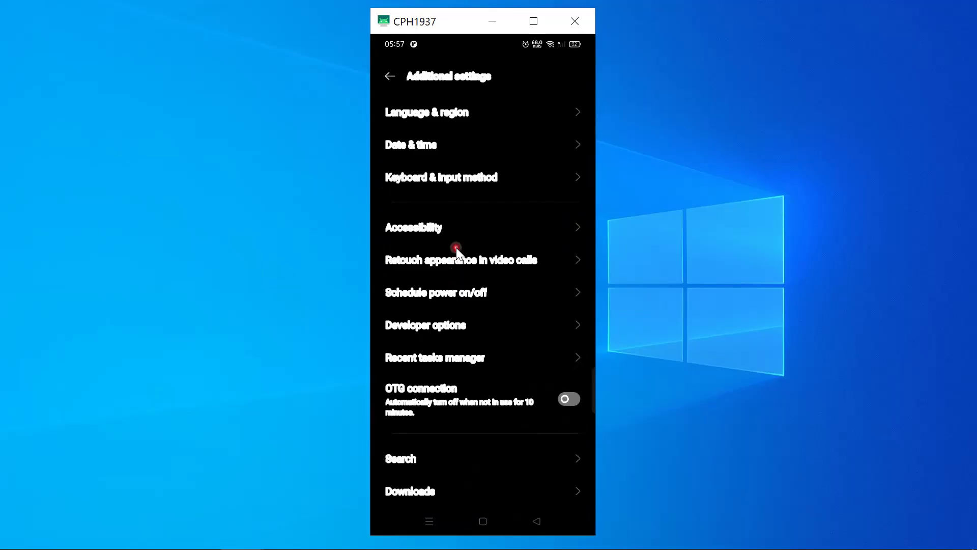
Step: Enter the phone's Developer options and open the Wireless debugging settings with the QR code pairing option
scroll(457, 247, down, 1)
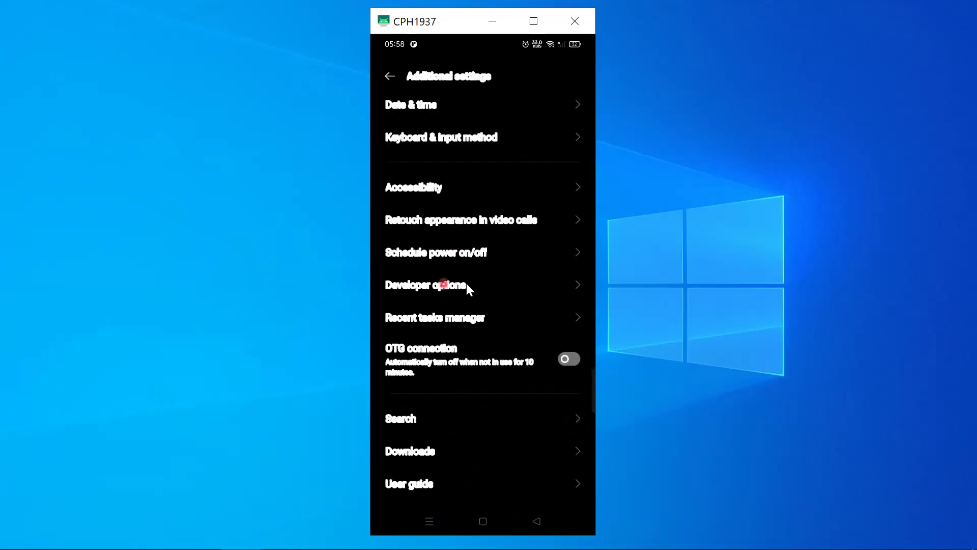
click(578, 287)
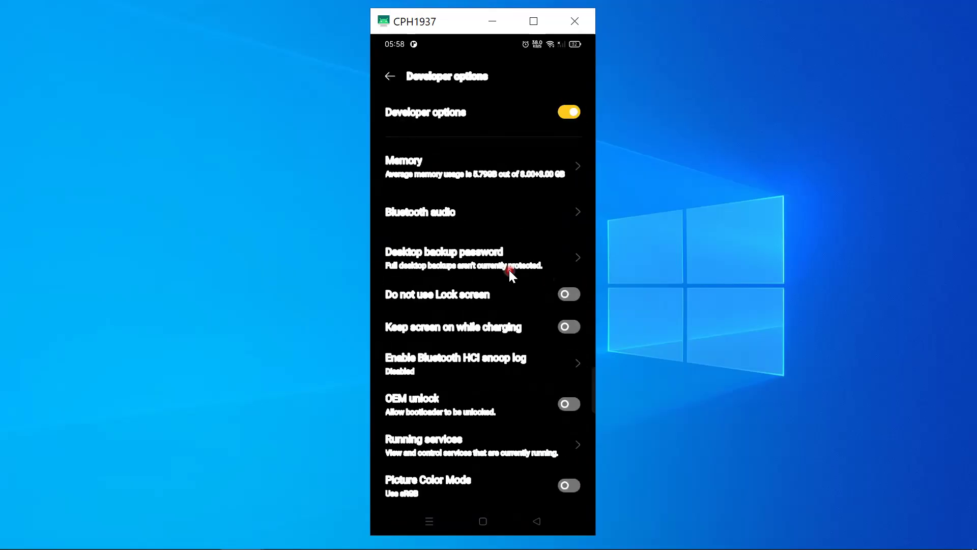
scroll(509, 270, down, 1)
scroll(509, 270, down, 1)
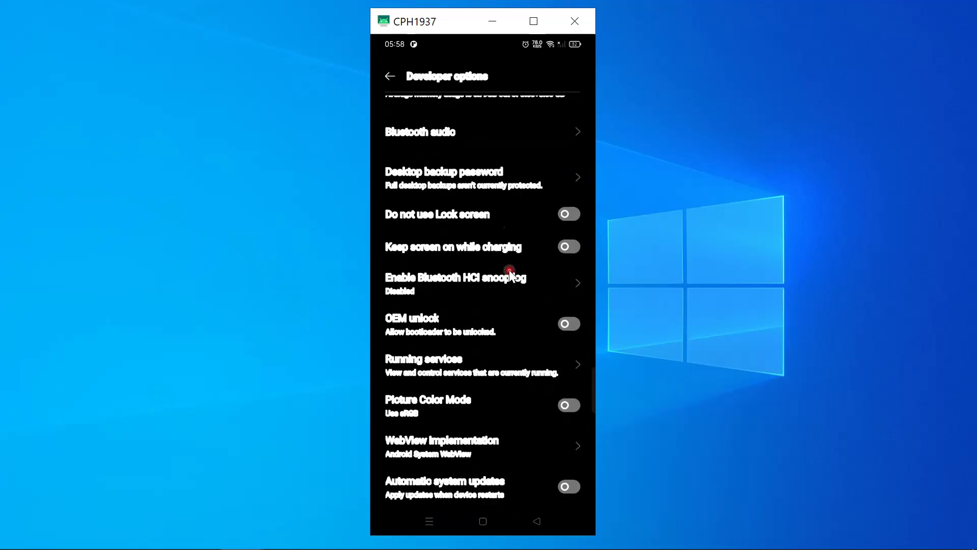
scroll(509, 270, down, 1)
scroll(509, 270, down, 4)
scroll(509, 270, down, 4)
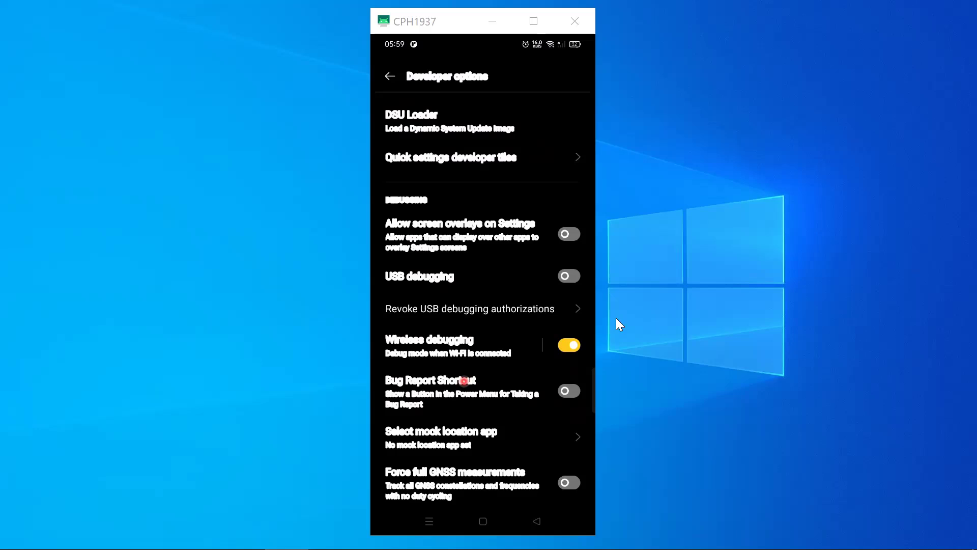
click(465, 347)
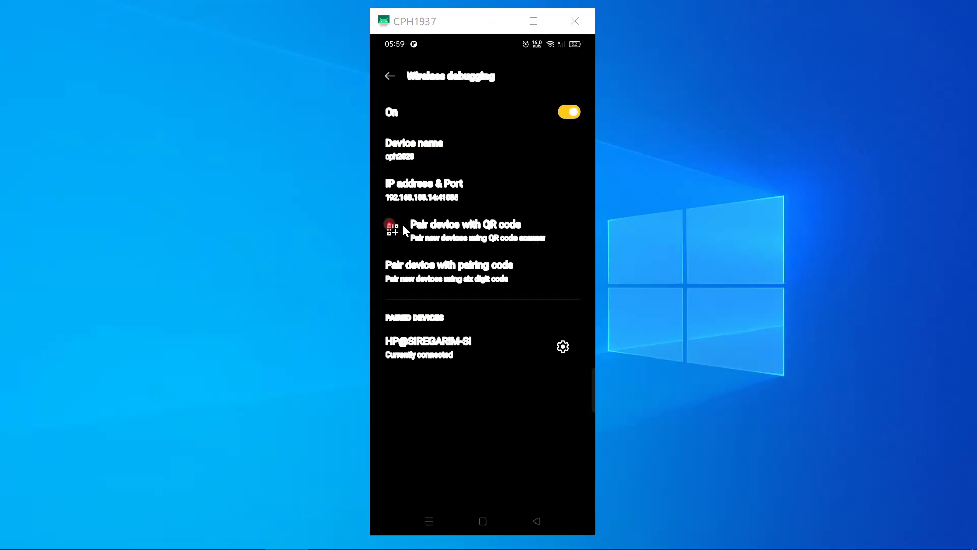
click(452, 233)
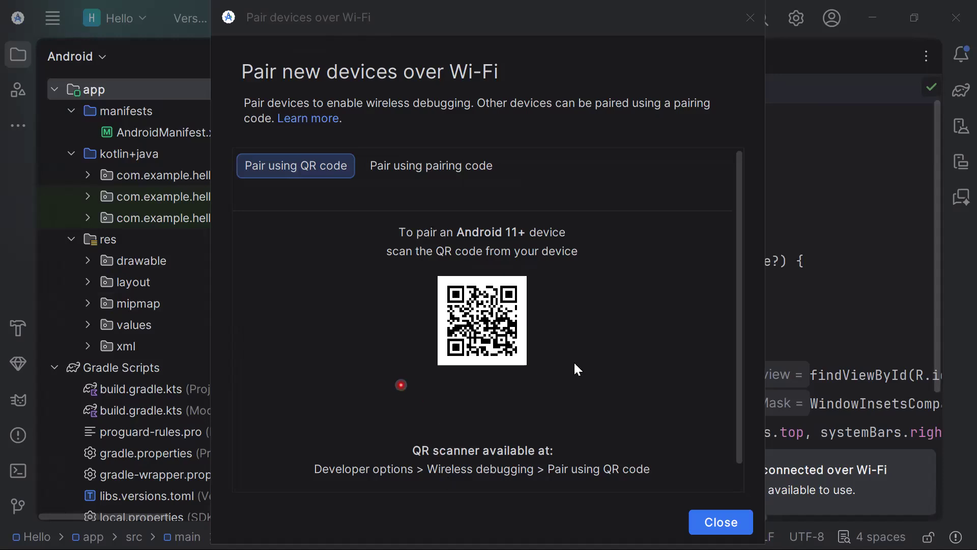
Step: Pair the phone over Wi-Fi by scanning the pairing dialog's QR code from its Wireless debugging page, and close the dialog
click(576, 364)
key(alt+Tab)
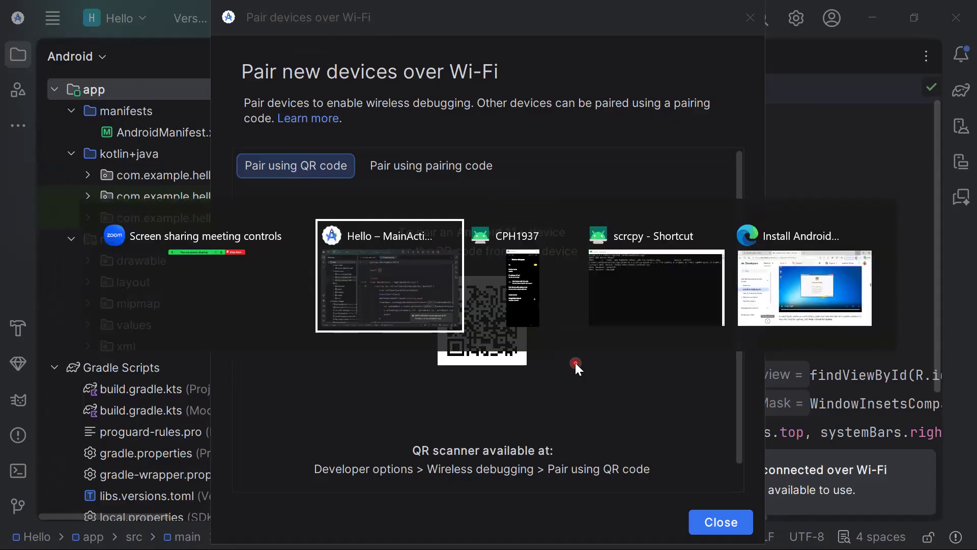
key(alt+Tab)
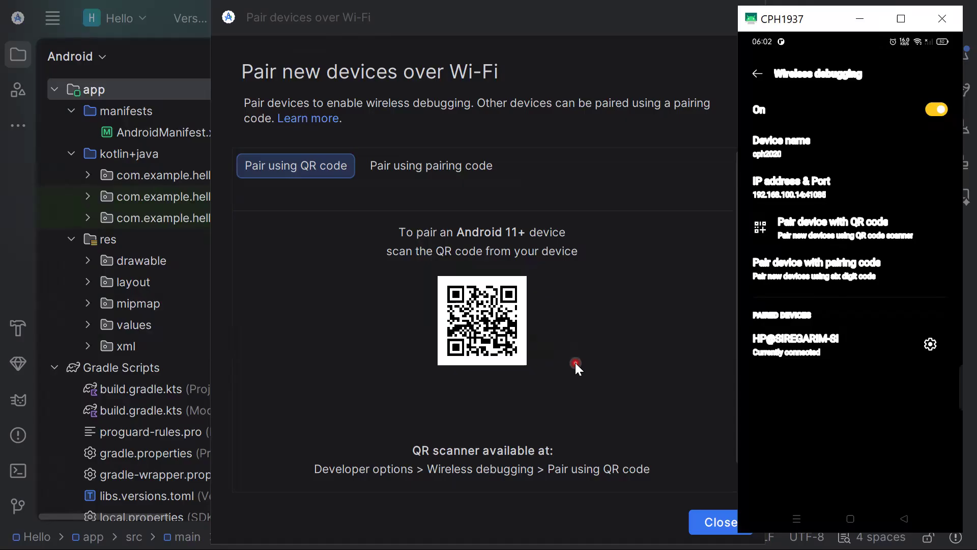
click(834, 229)
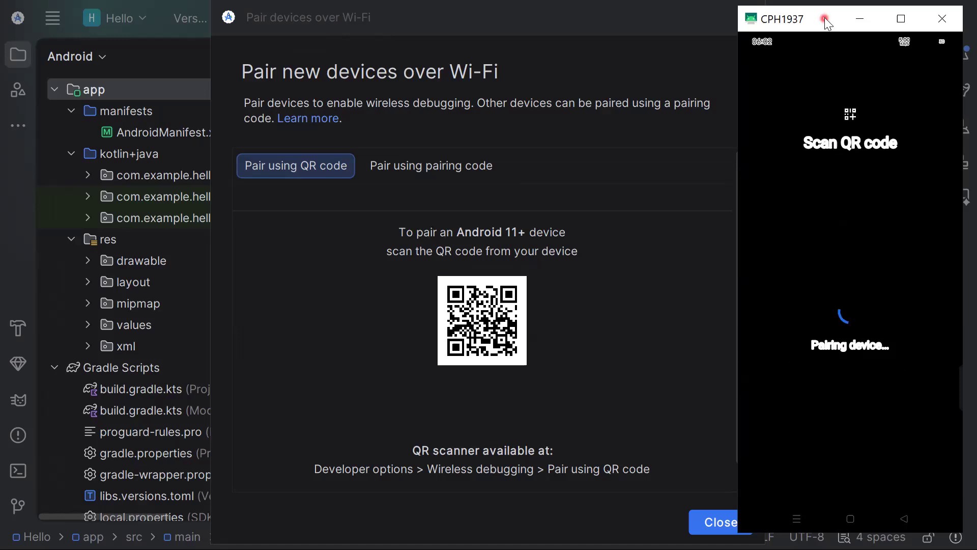
drag(827, 20, 662, 24)
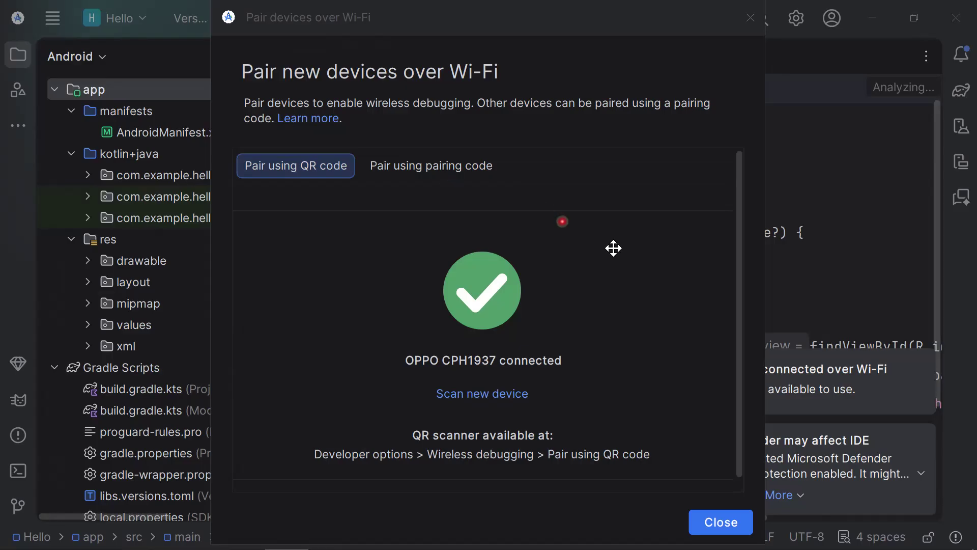
click(714, 523)
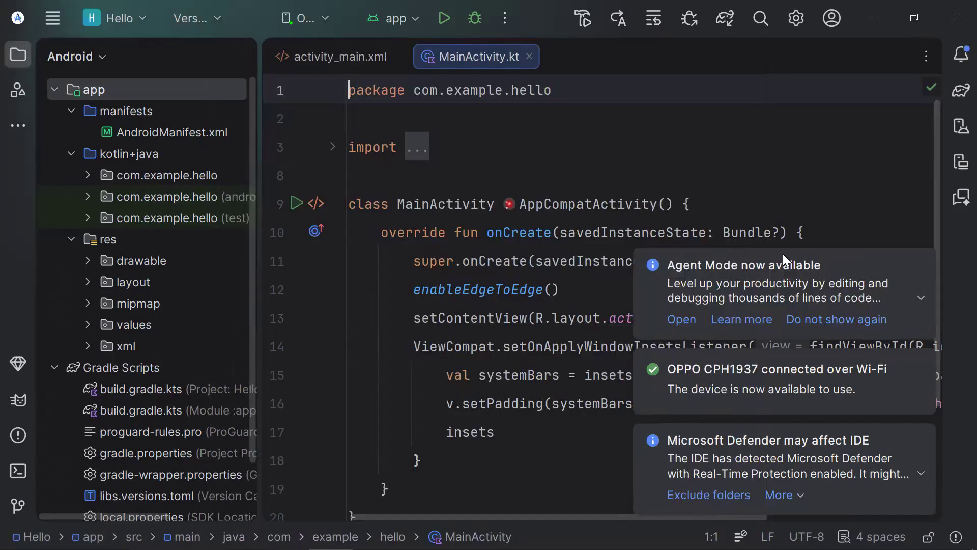
Step: Dismiss the Agent Mode, Microsoft Defender and device connection notifications over the code editor
click(921, 263)
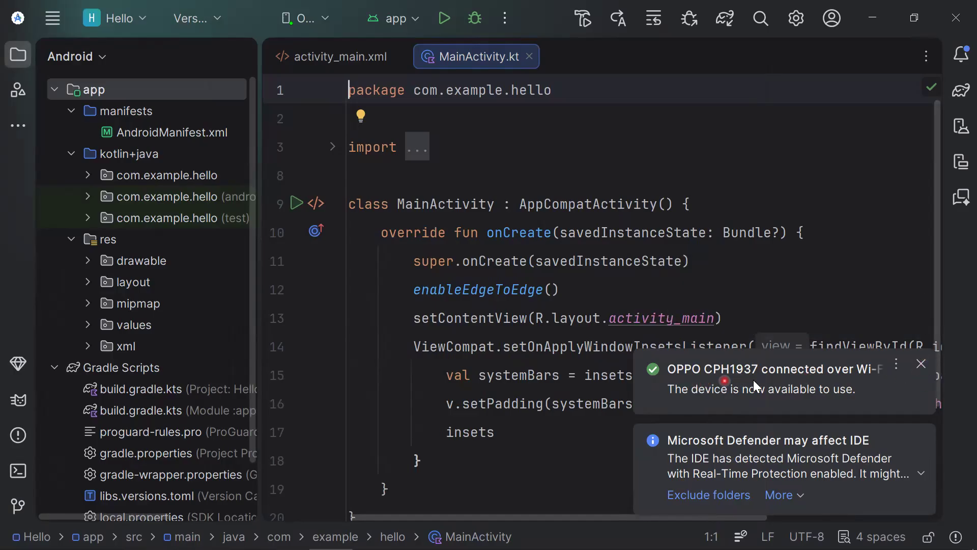
click(919, 438)
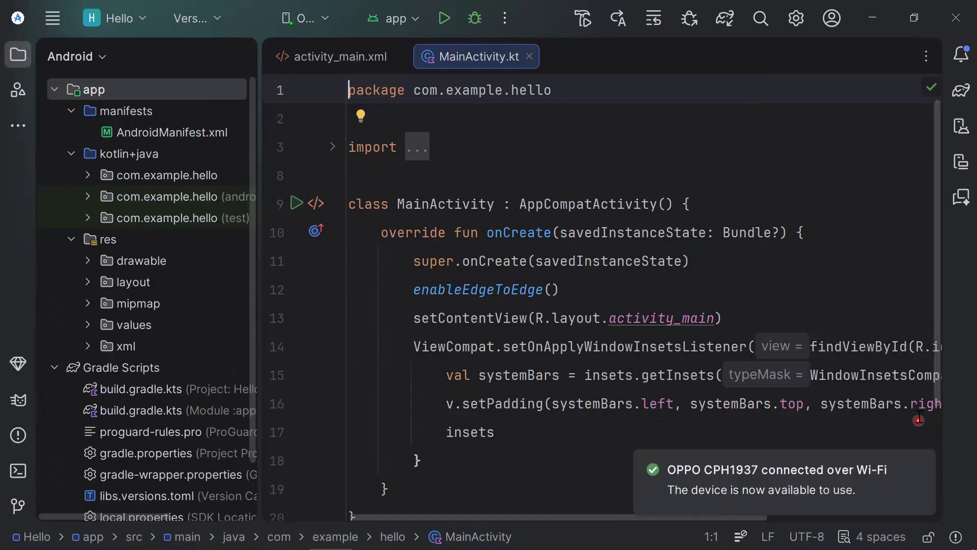
click(919, 468)
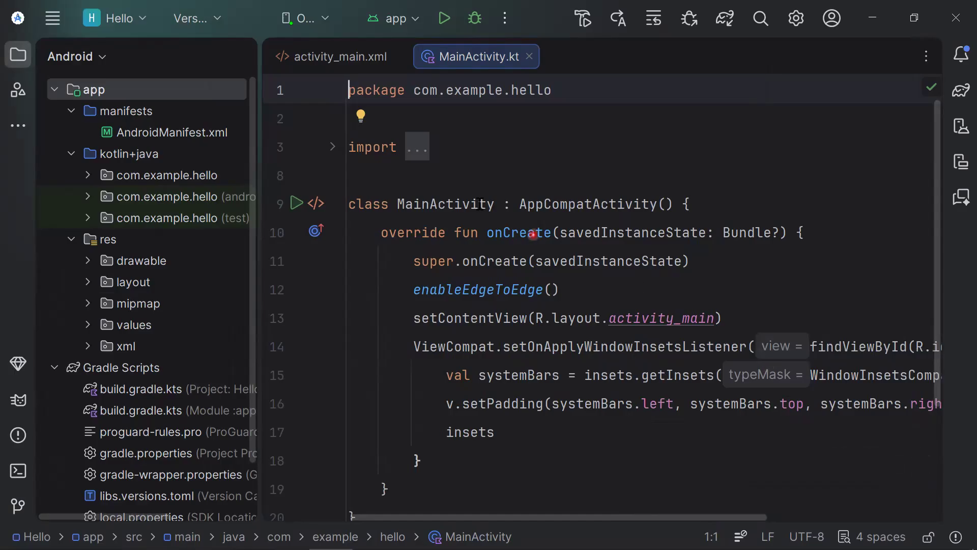
Step: Check the list of running devices, then open the Device Manager and widen its panel
click(323, 18)
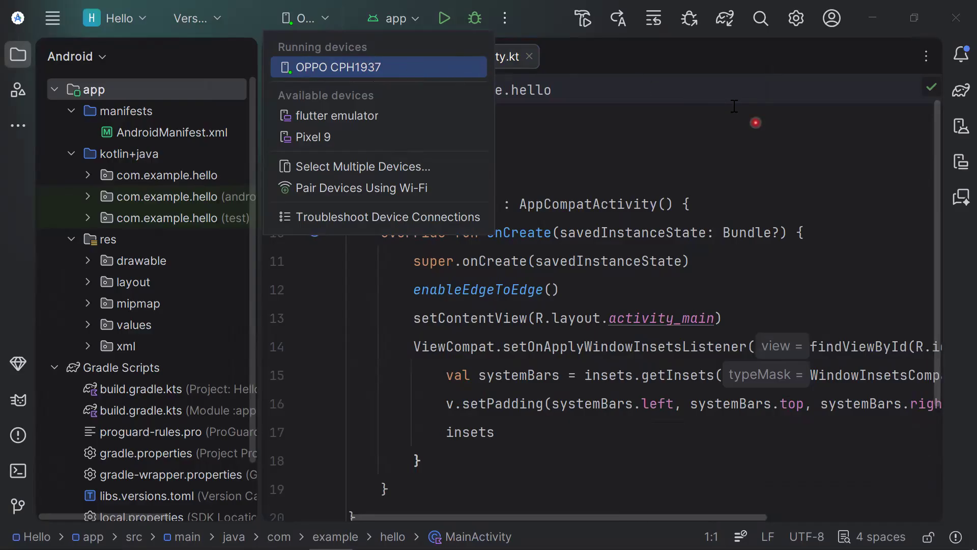
click(956, 168)
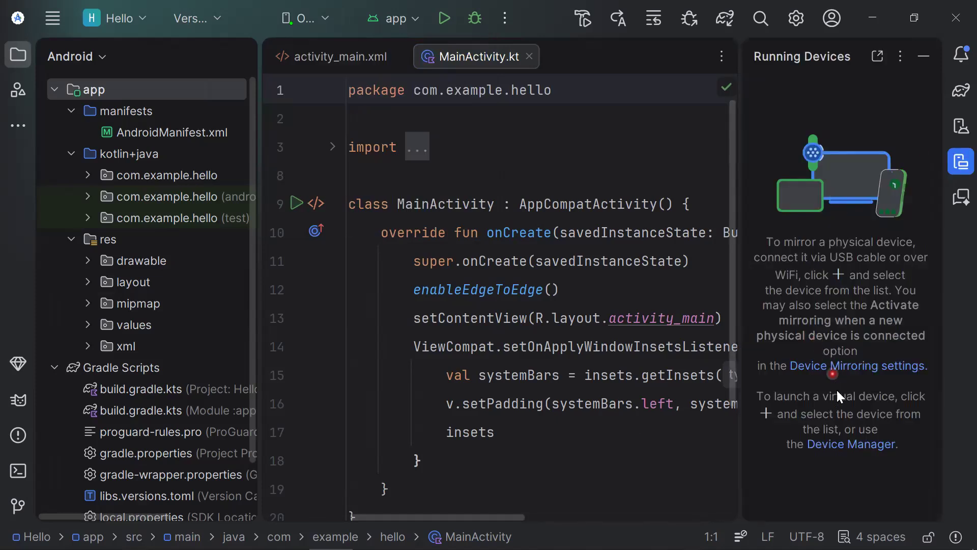
click(834, 445)
drag(737, 312, 622, 324)
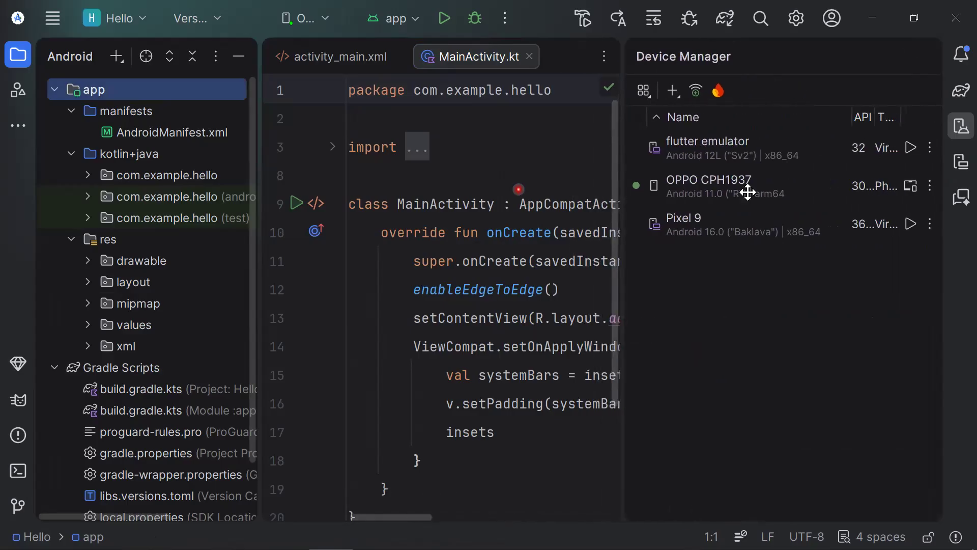
Step: Start mirroring the OPPO CPH1937 phone from the Device Manager, dismiss the IDE error notification and widen the mirroring panel
click(915, 191)
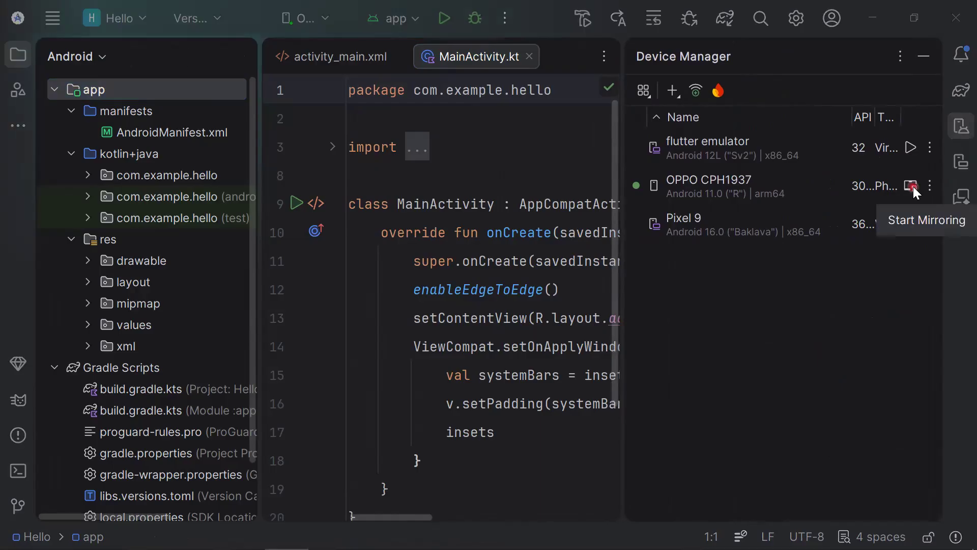
click(916, 191)
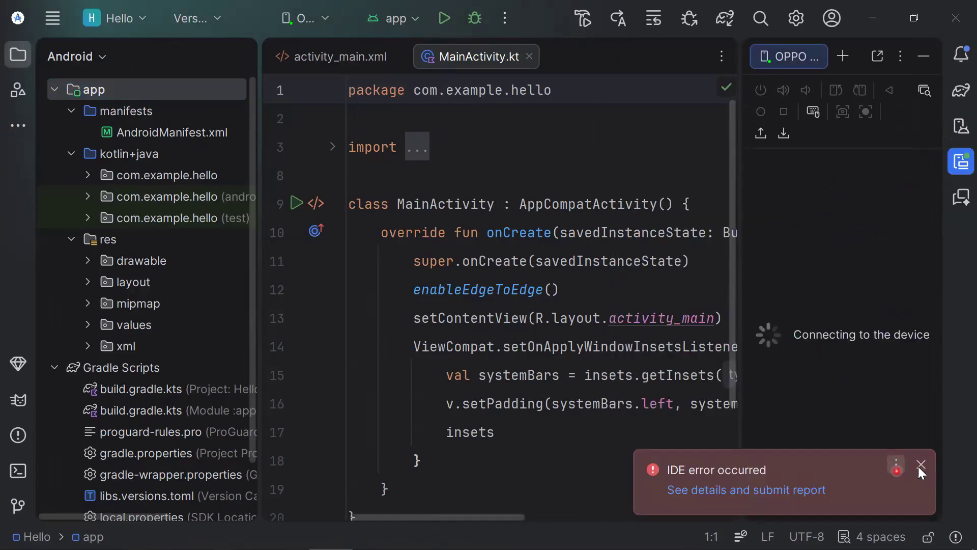
click(920, 461)
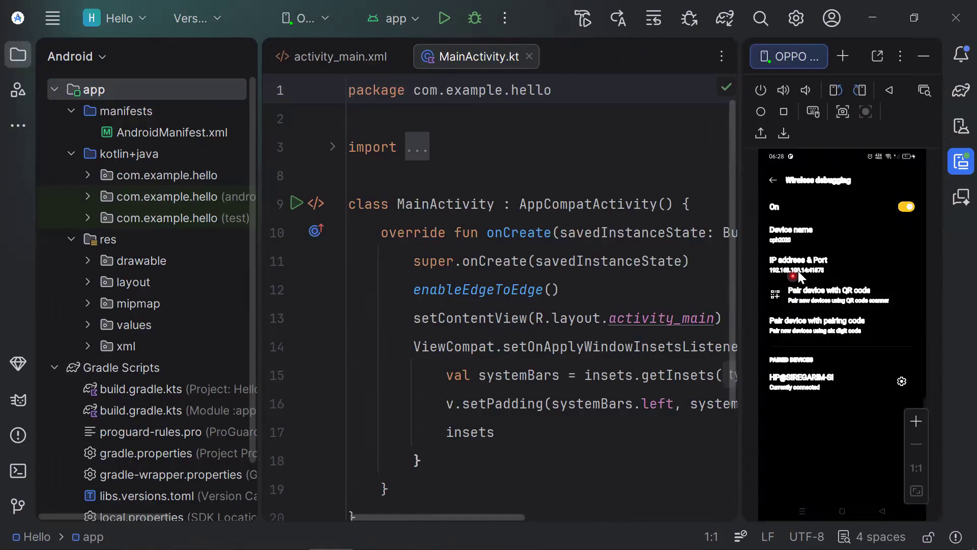
drag(722, 291, 690, 294)
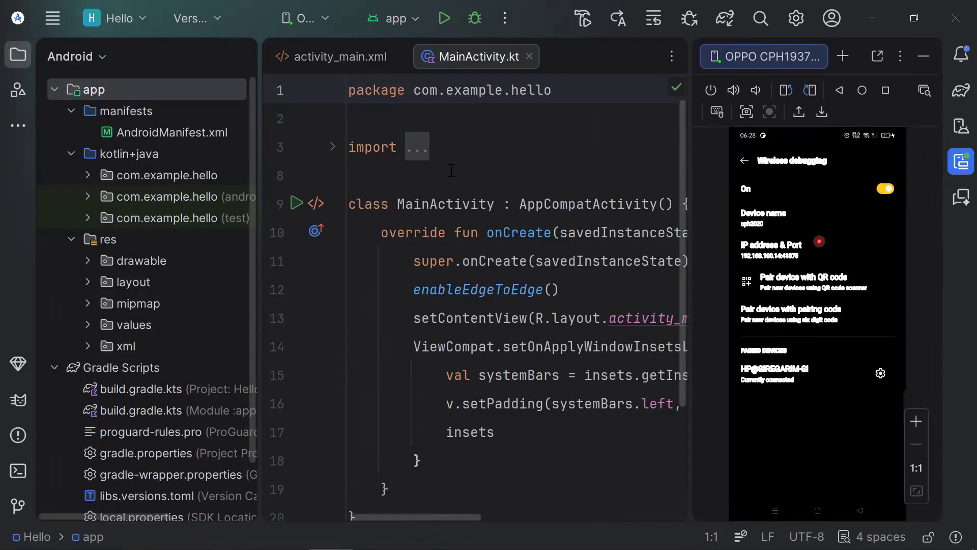
Step: Examine the device list and the QR code dialog for pairing devices over Wi-Fi, and close the dialog
click(322, 19)
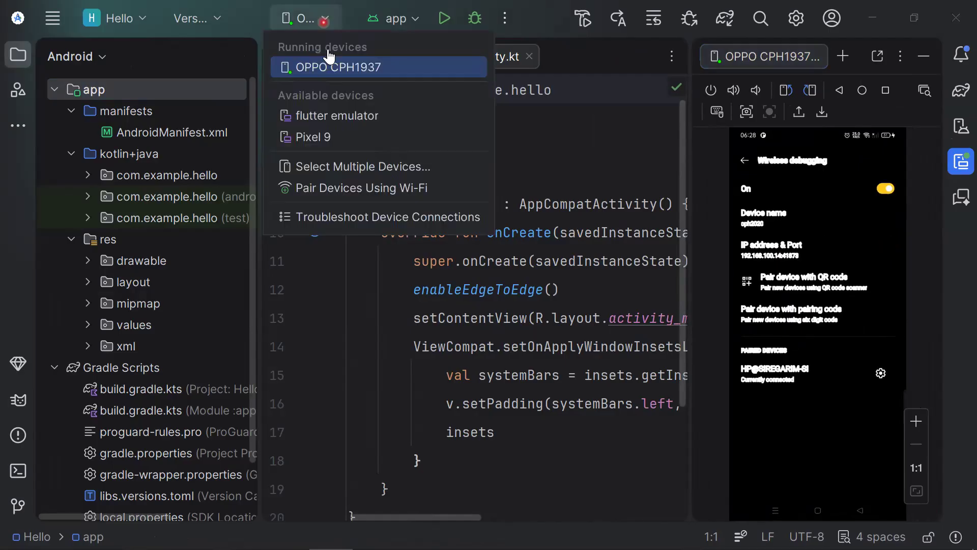
click(345, 188)
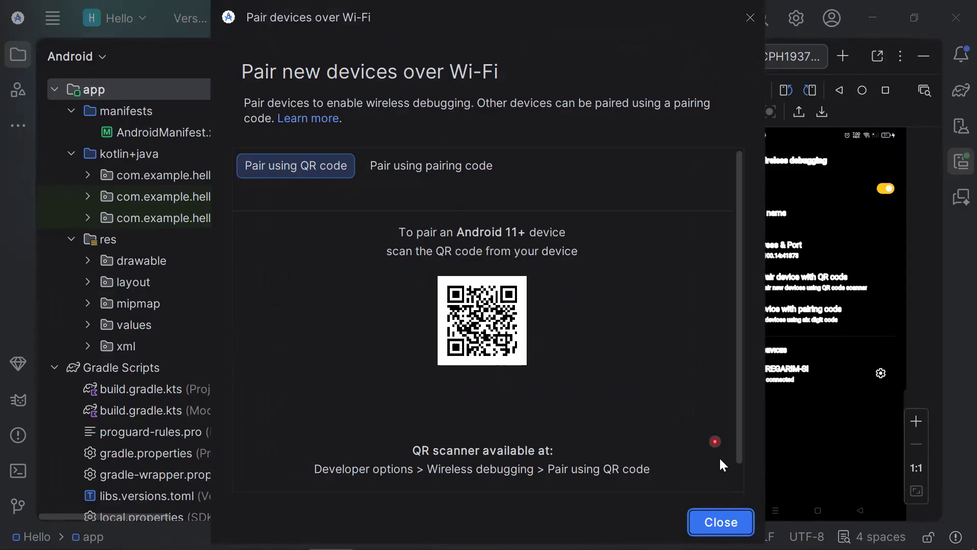
click(748, 23)
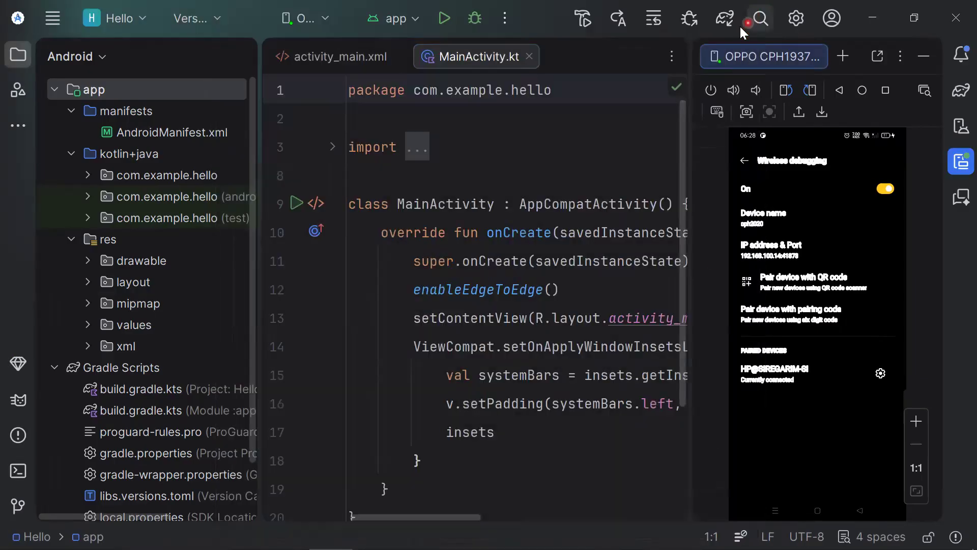
mouse_move(629, 236)
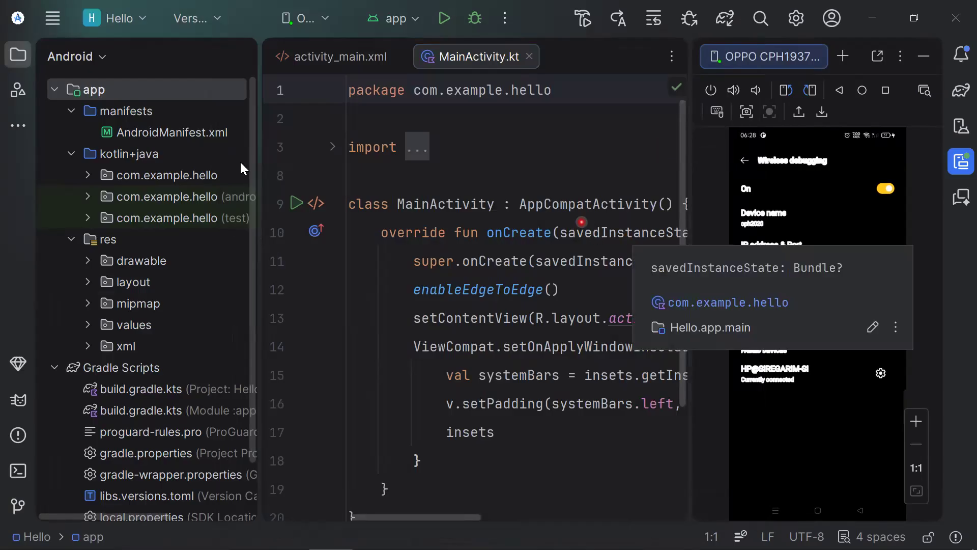
click(52, 20)
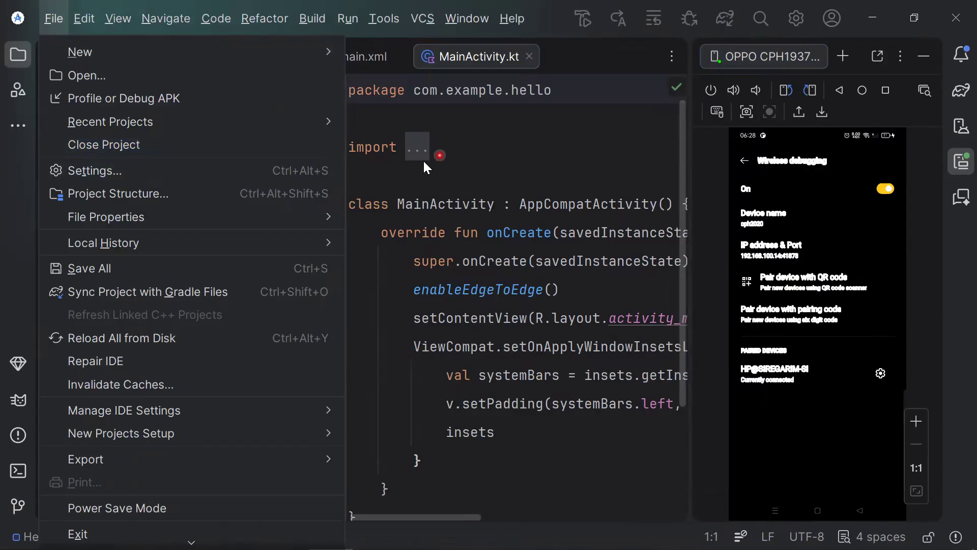
click(327, 25)
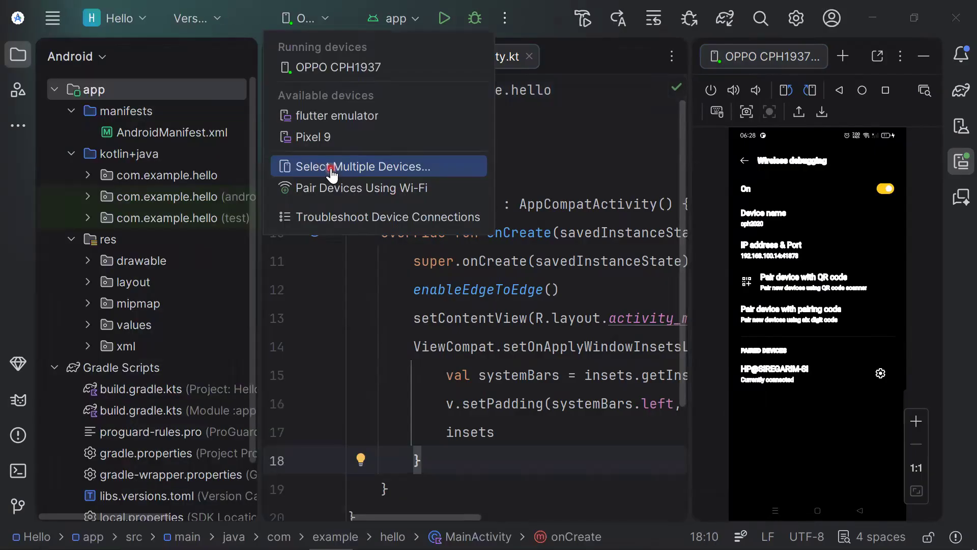
click(333, 190)
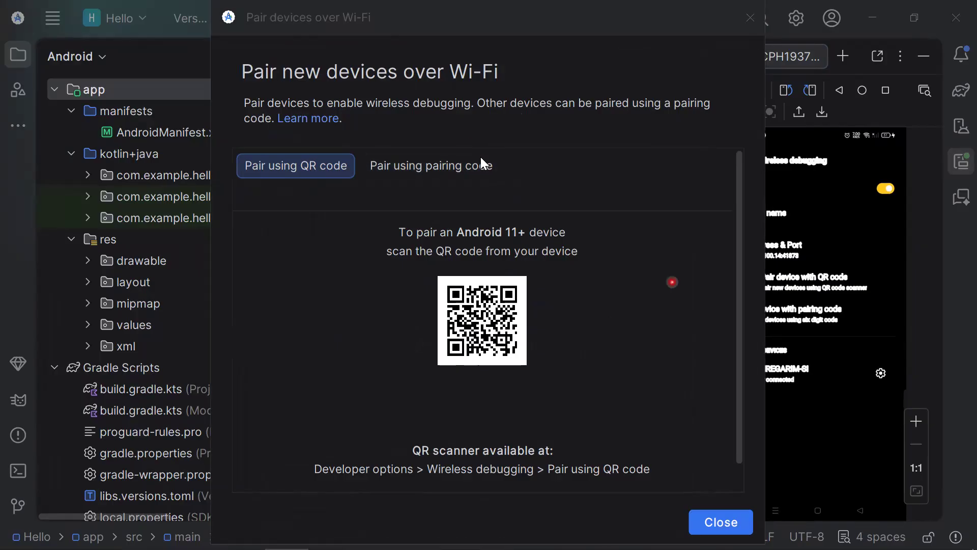
click(721, 520)
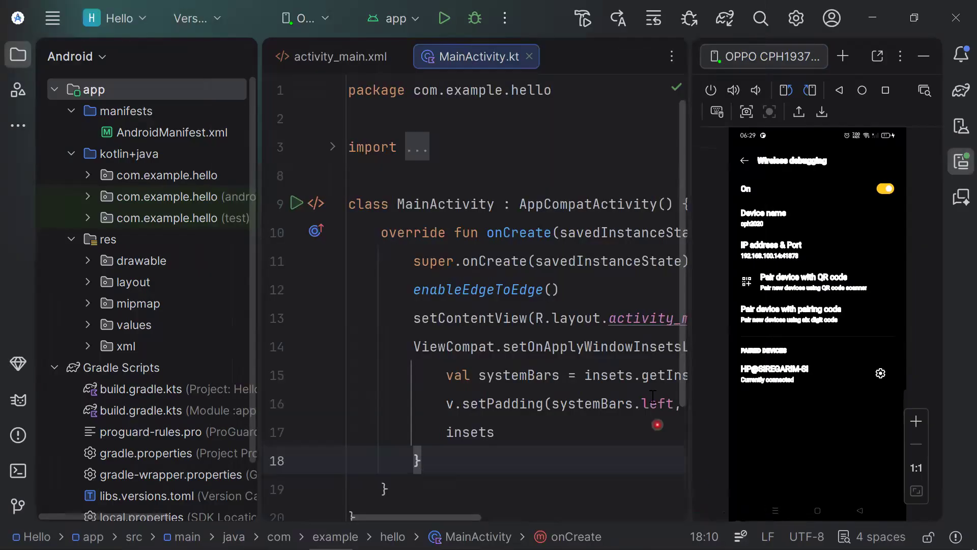
Step: Narrow the project panel and run the app on the OPPO CPH1937 phone
drag(253, 321, 232, 316)
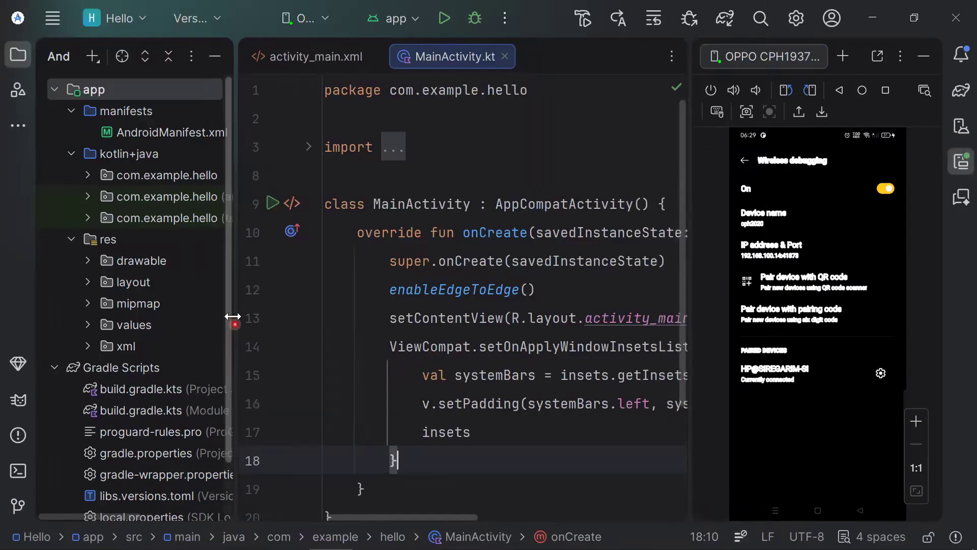
click(444, 18)
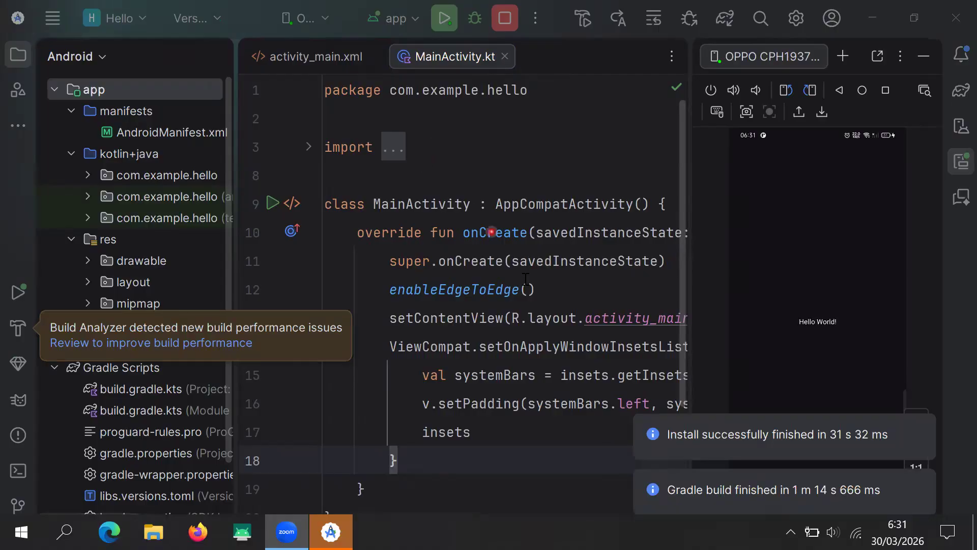
mouse_move(714, 499)
mouse_move(755, 445)
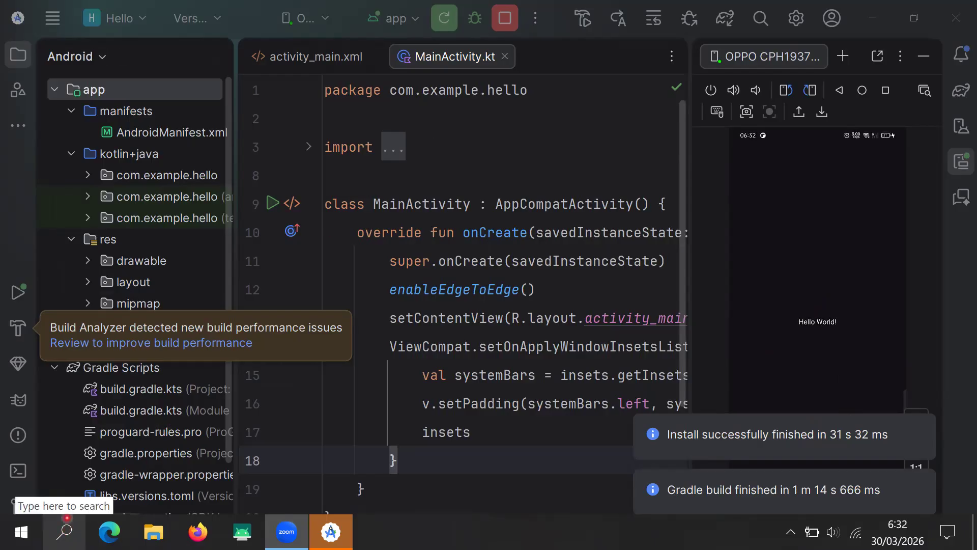
Step: Search Windows for dxdiag, run it as administrator to examine the computer's system information, and return to Android Studio
click(65, 531)
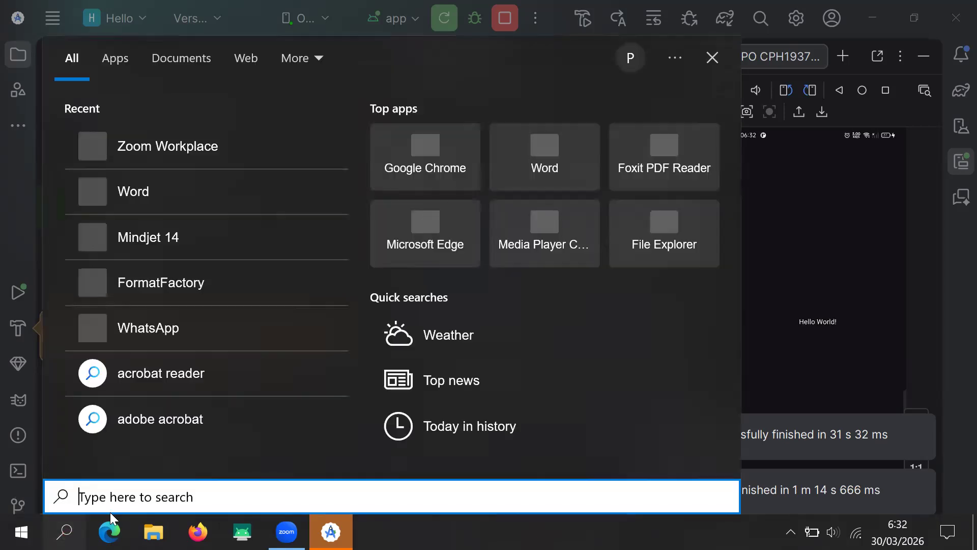
text(d)
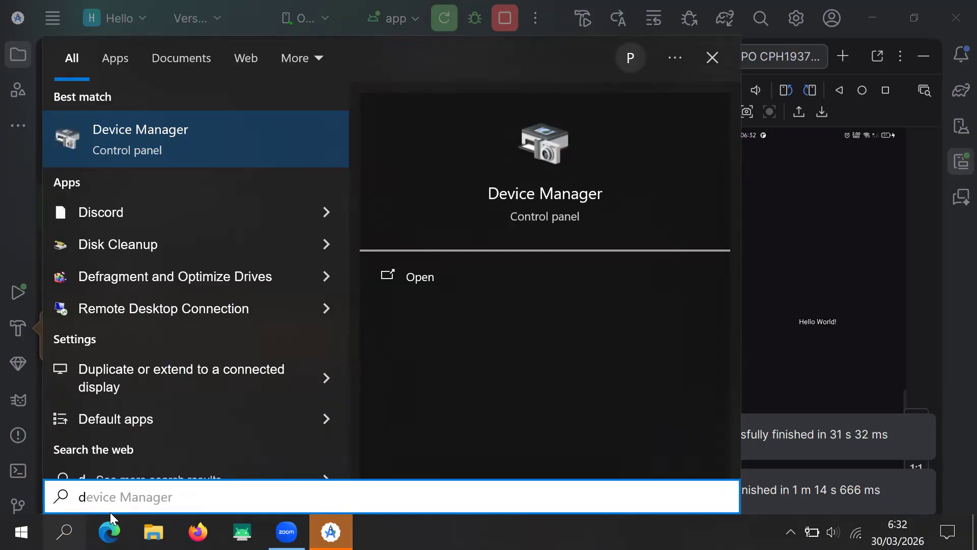
text(xf)
key(BackSpace)
text(diag)
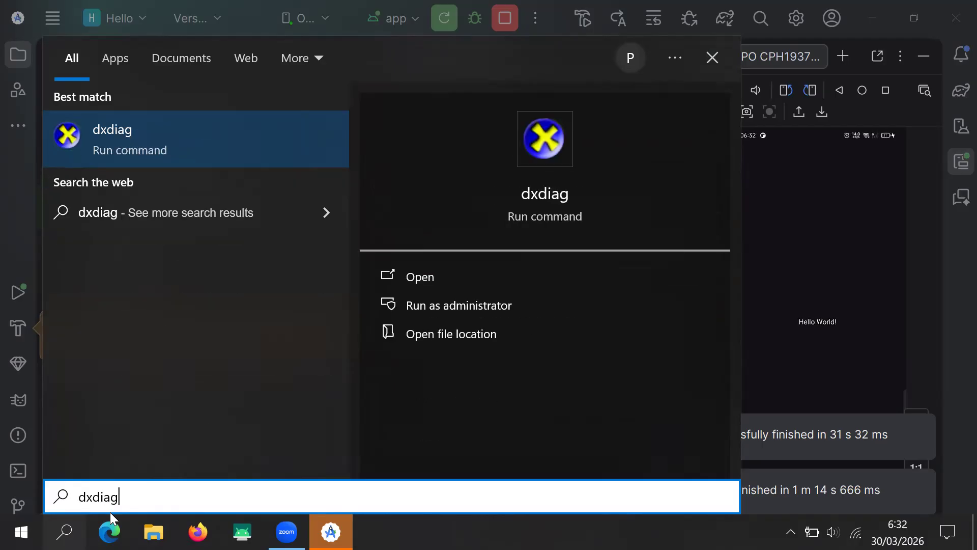
right_click(215, 164)
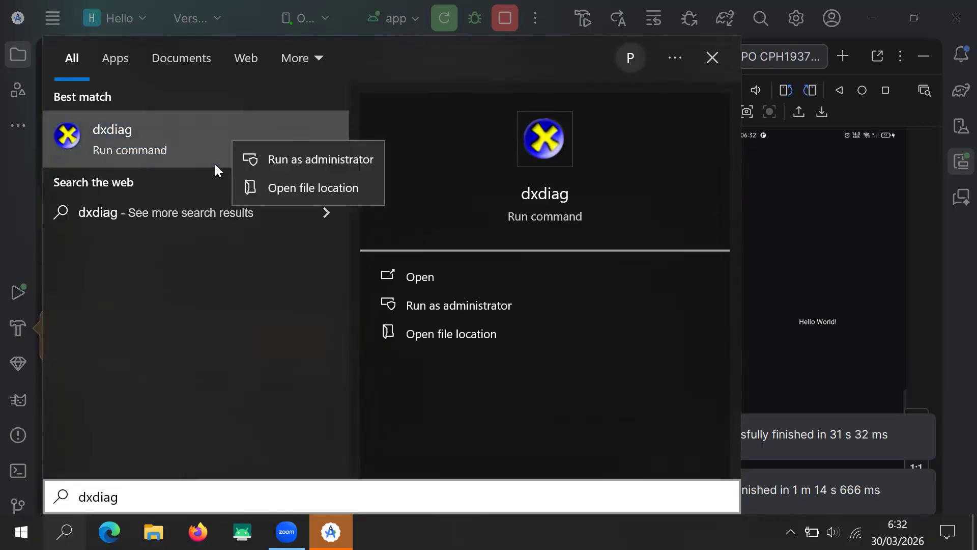
click(267, 160)
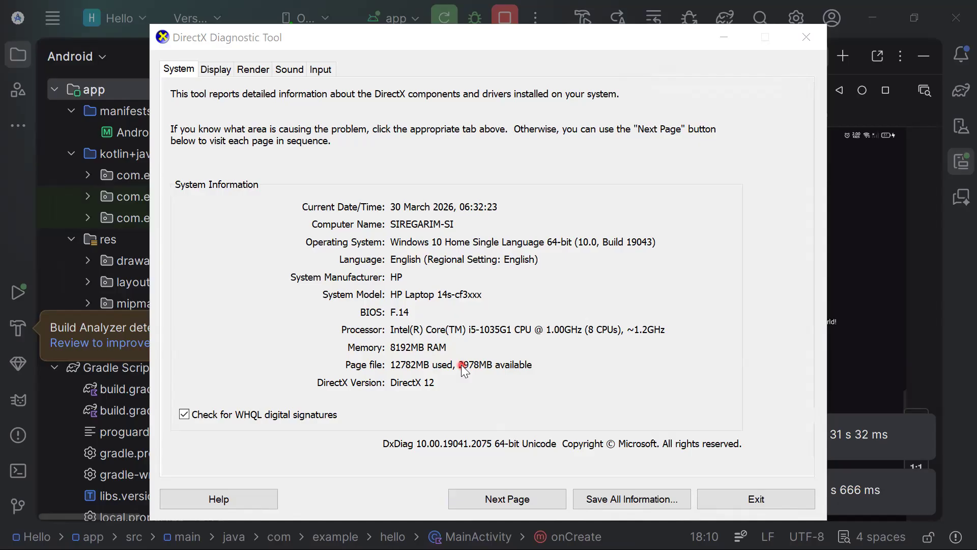
click(894, 220)
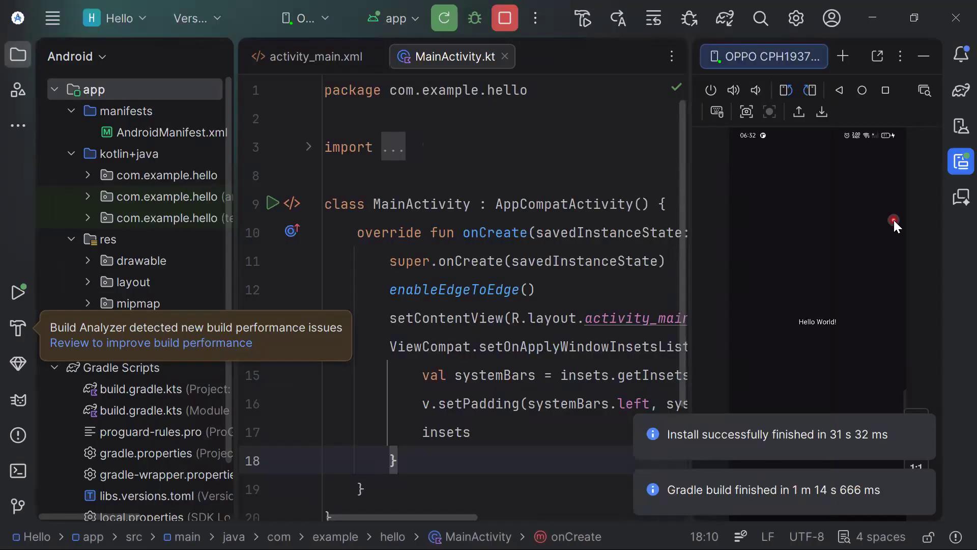
Step: Hide and reshow the mirrored phone, check the list of run devices, and switch to the DirectX Diagnostic Tool
click(957, 166)
click(957, 164)
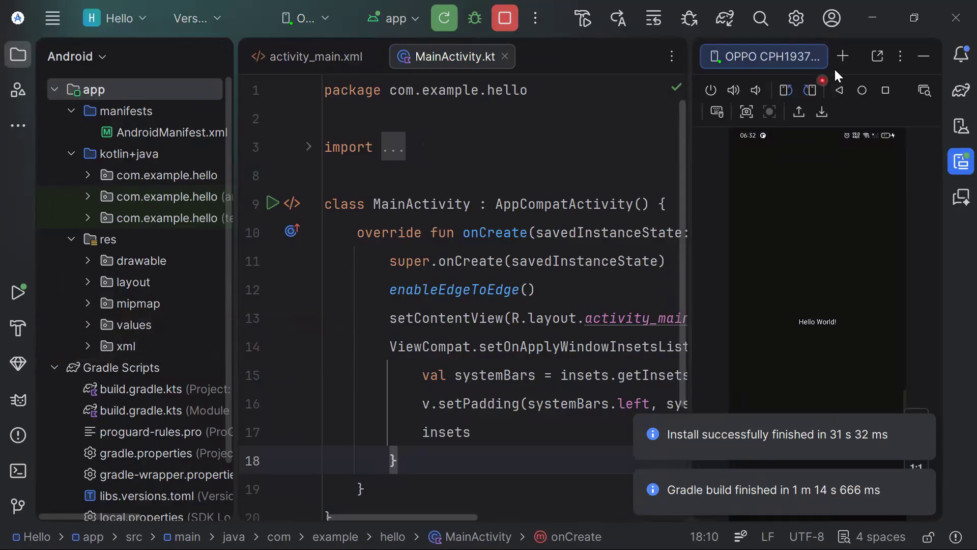
click(329, 23)
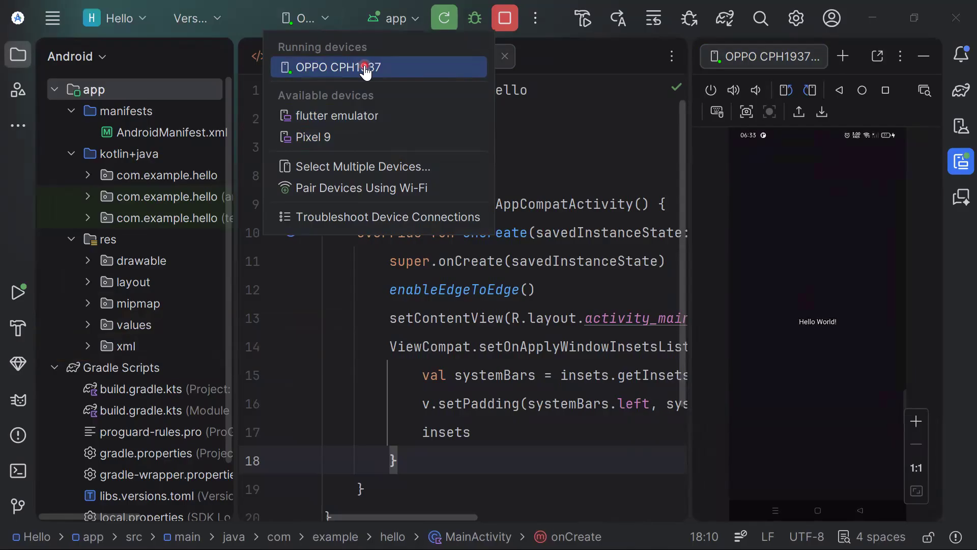
key(alt+Tab)
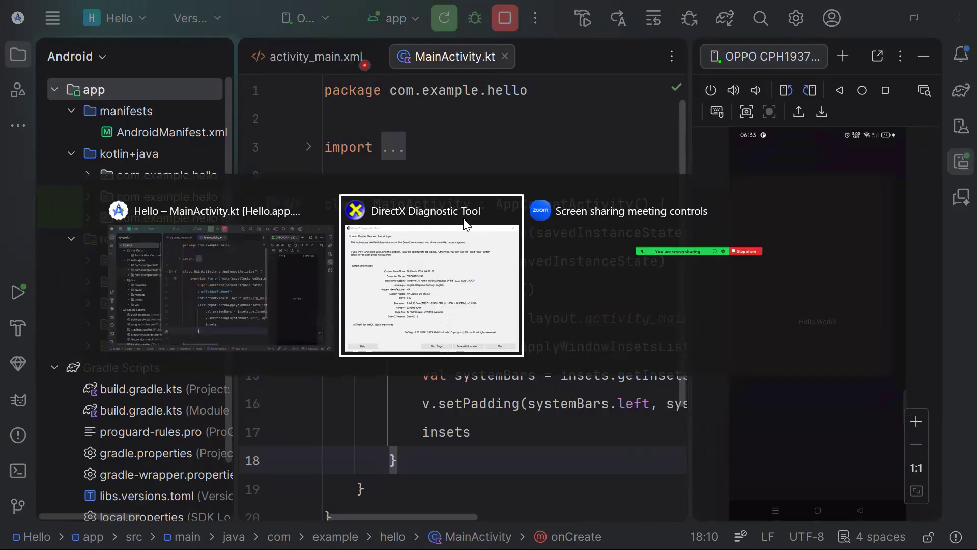